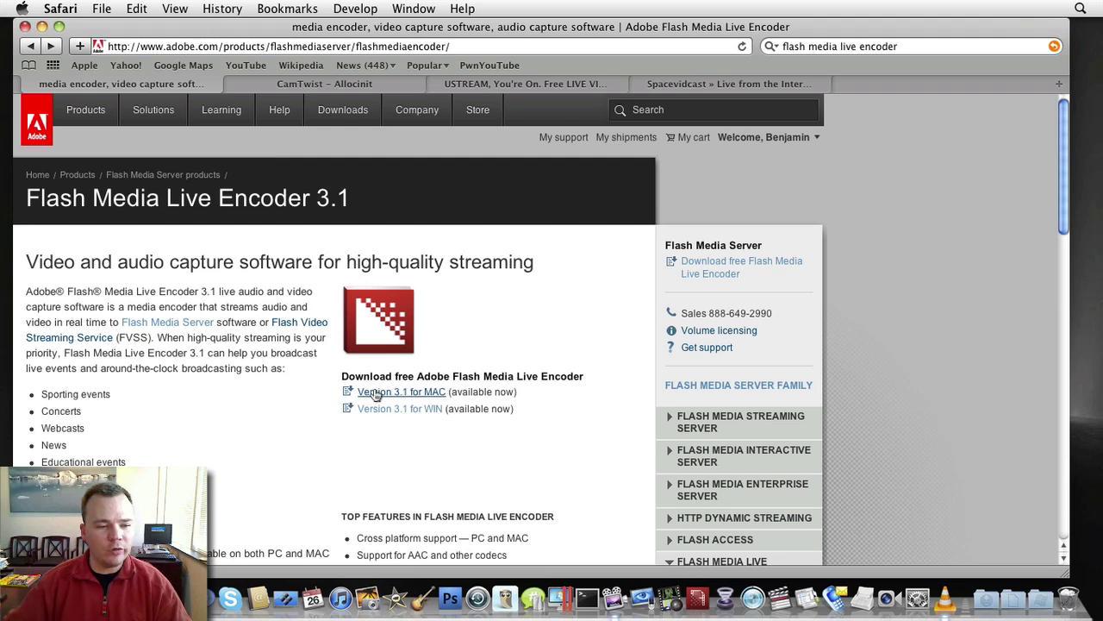
# Check the CamTwist wiki's 'Where do I get it?' download versions, then go to the Ustream tab
pyautogui.click(335, 82)
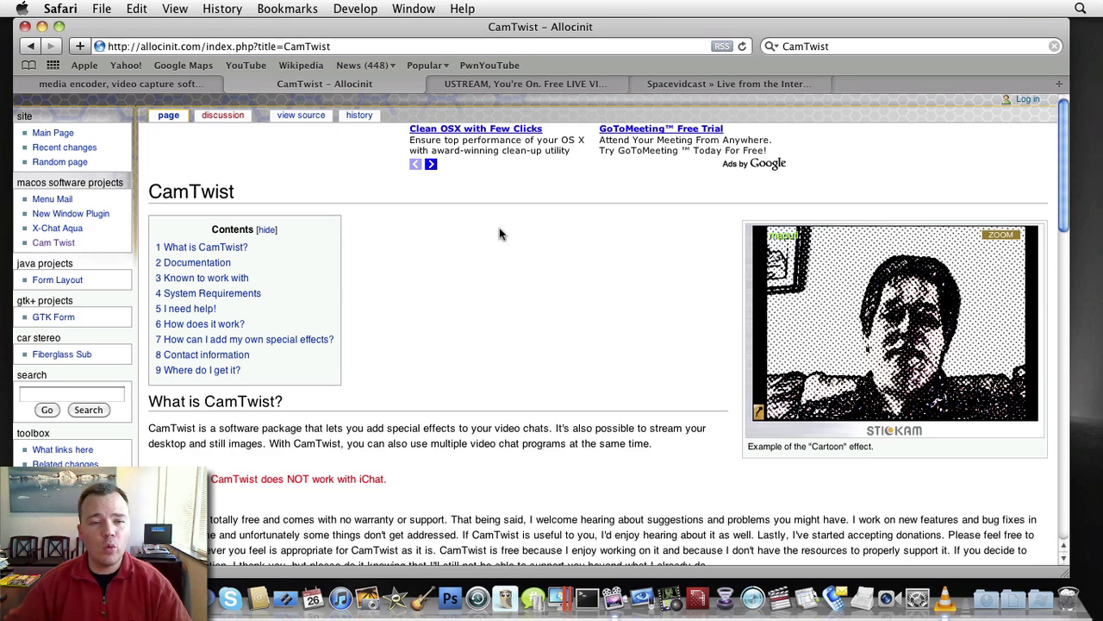
pyautogui.scroll(-15, 499, 228)
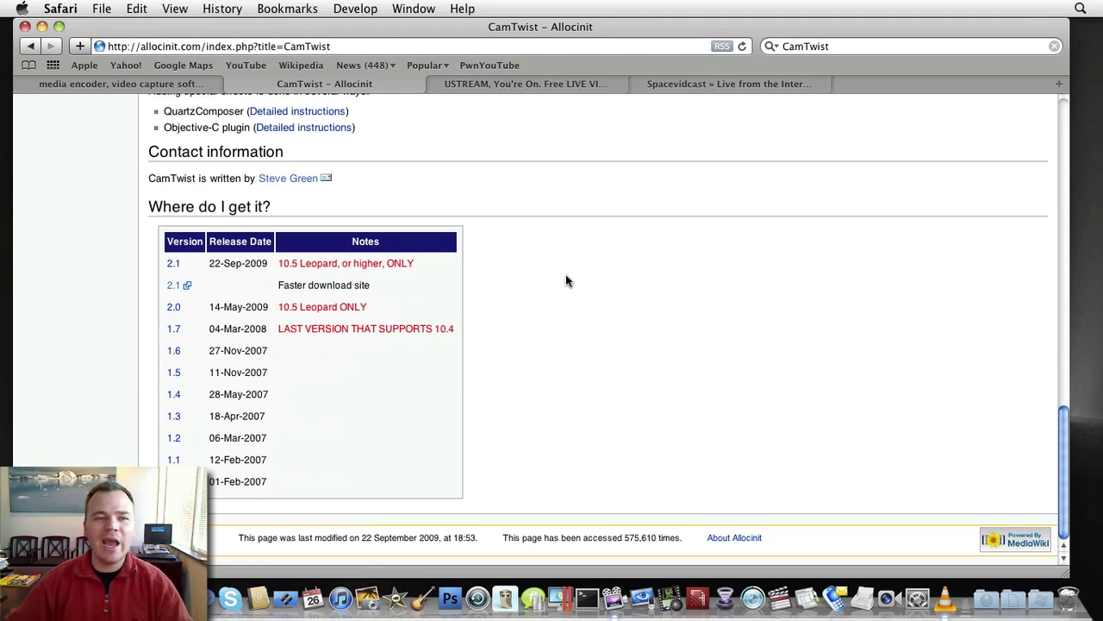
pyautogui.scroll(15, 566, 280)
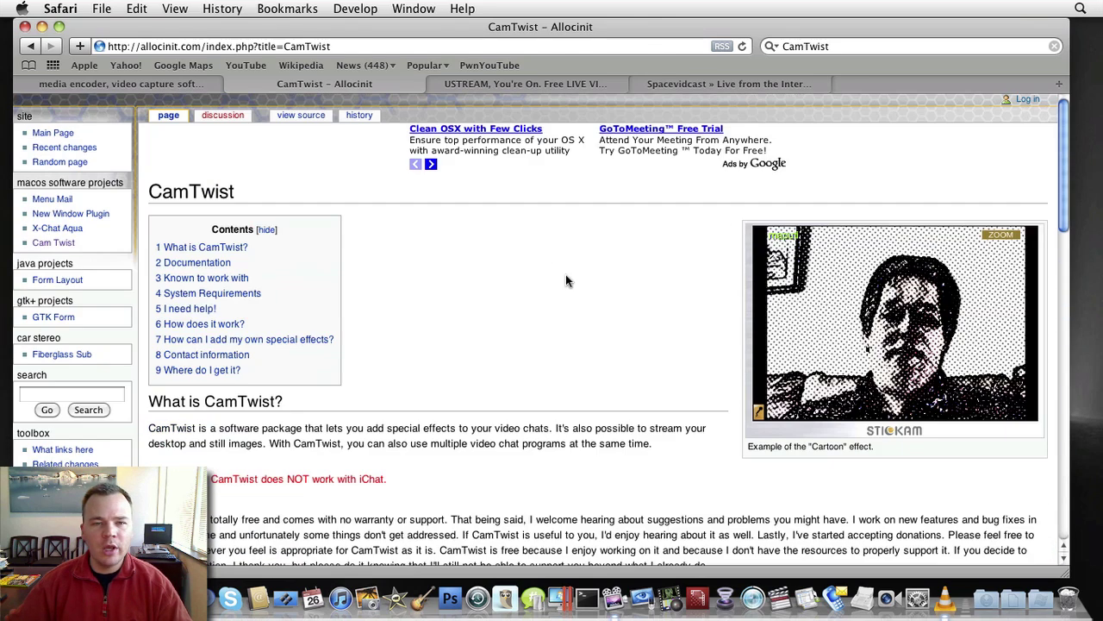
pyautogui.click(541, 83)
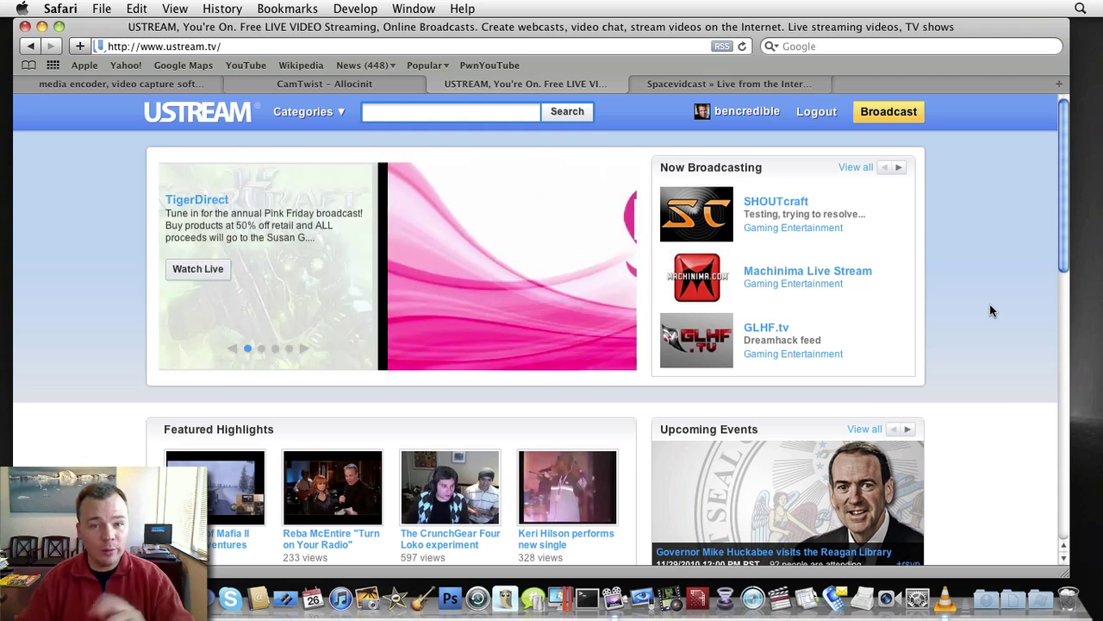
# Go from the Ustream dashboard through Manage Your Show to the Live ISS Video show info
pyautogui.click(750, 114)
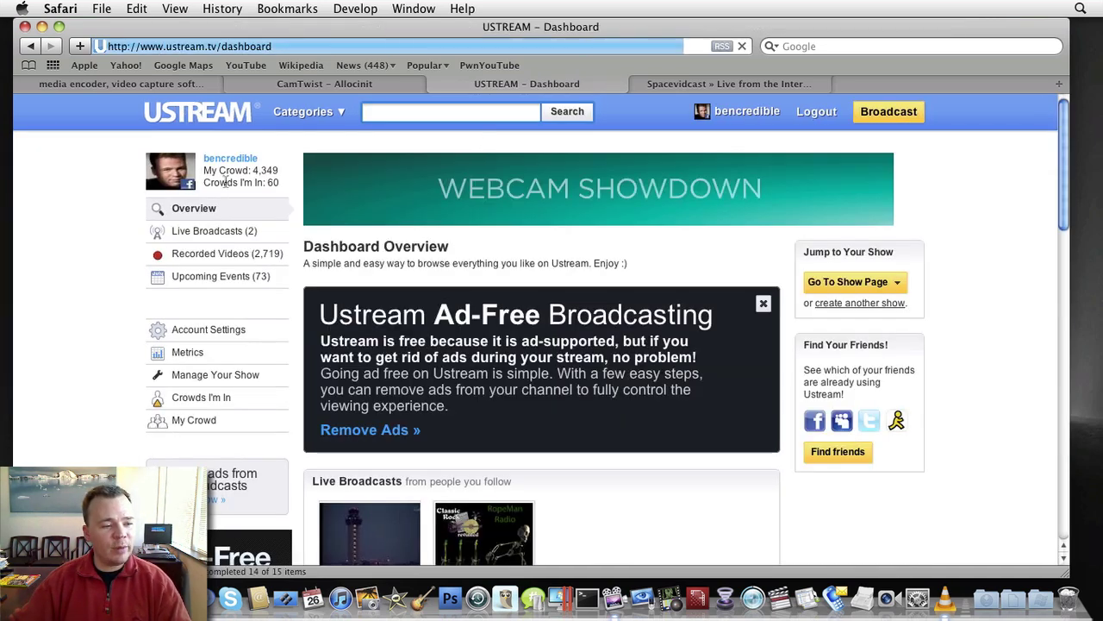
pyautogui.click(214, 374)
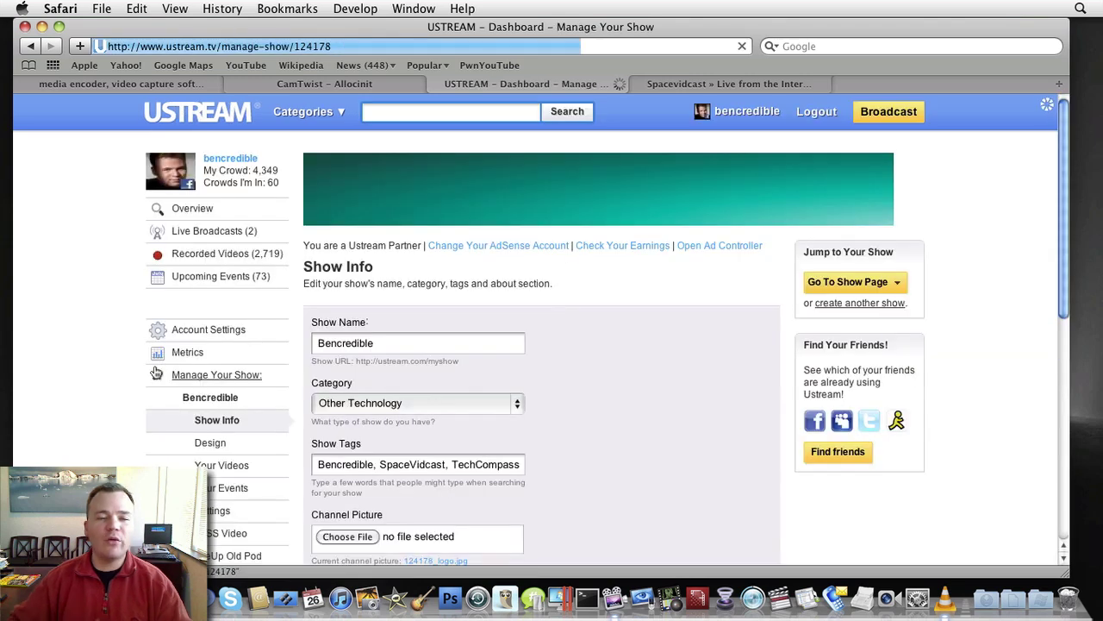
pyautogui.scroll(-5, 143, 302)
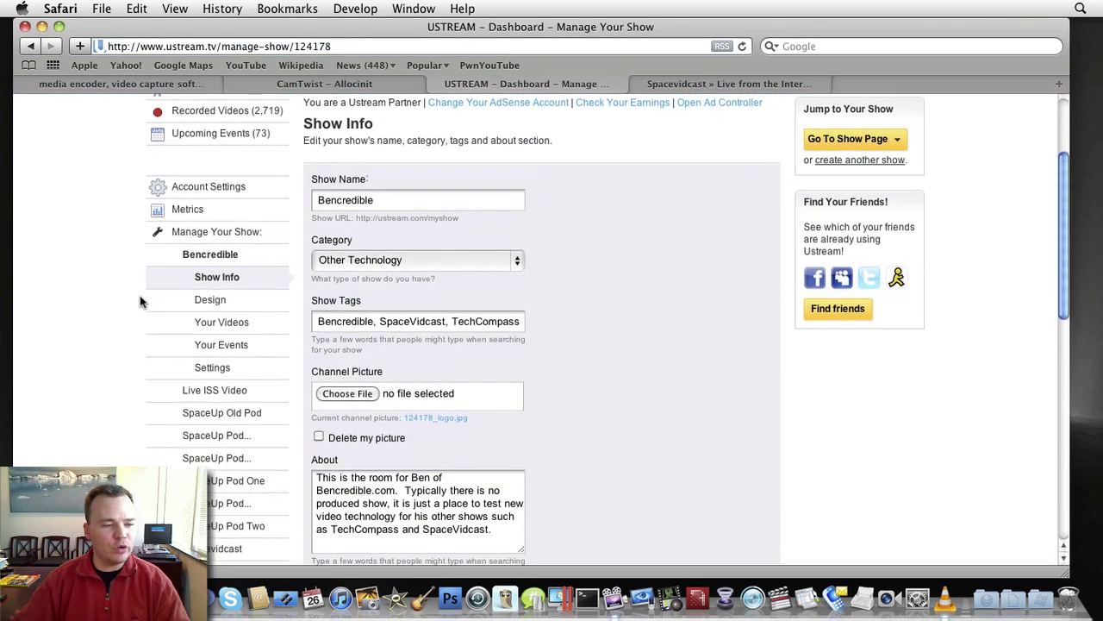
pyautogui.scroll(-1, 142, 301)
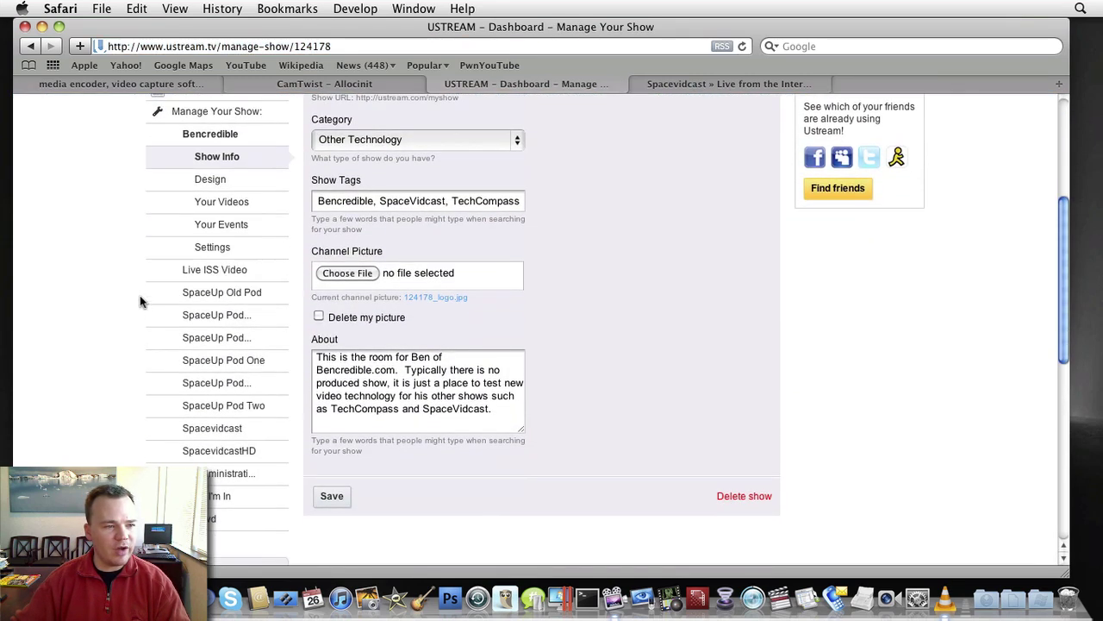
pyautogui.click(211, 270)
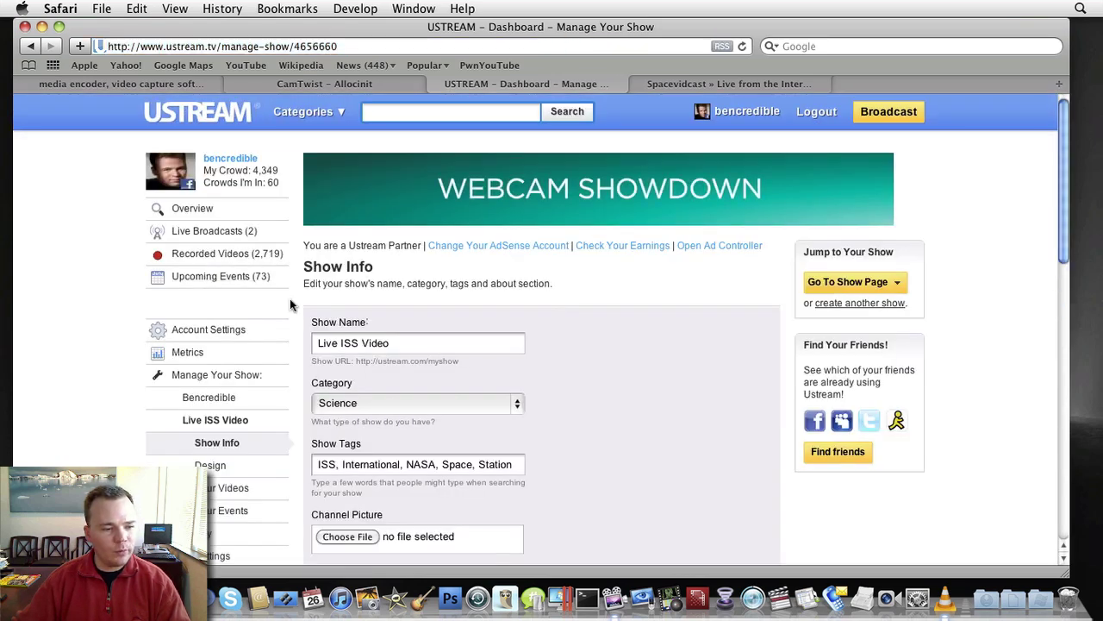
pyautogui.scroll(-5, 289, 298)
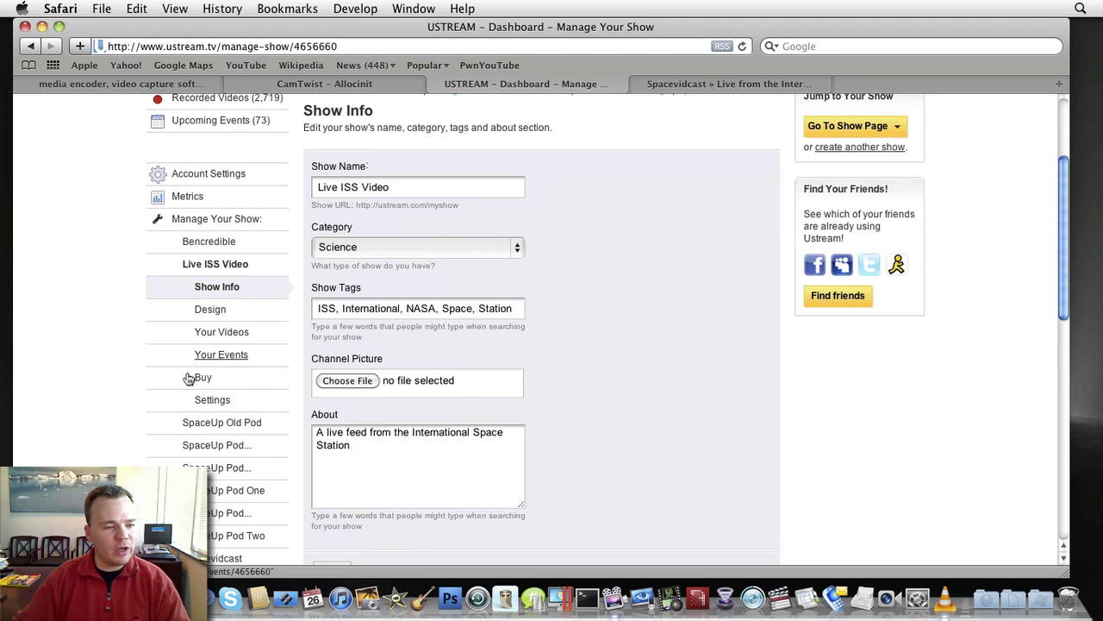
# Open the Live ISS Video show's Settings and expand Advanced settings
pyautogui.click(209, 401)
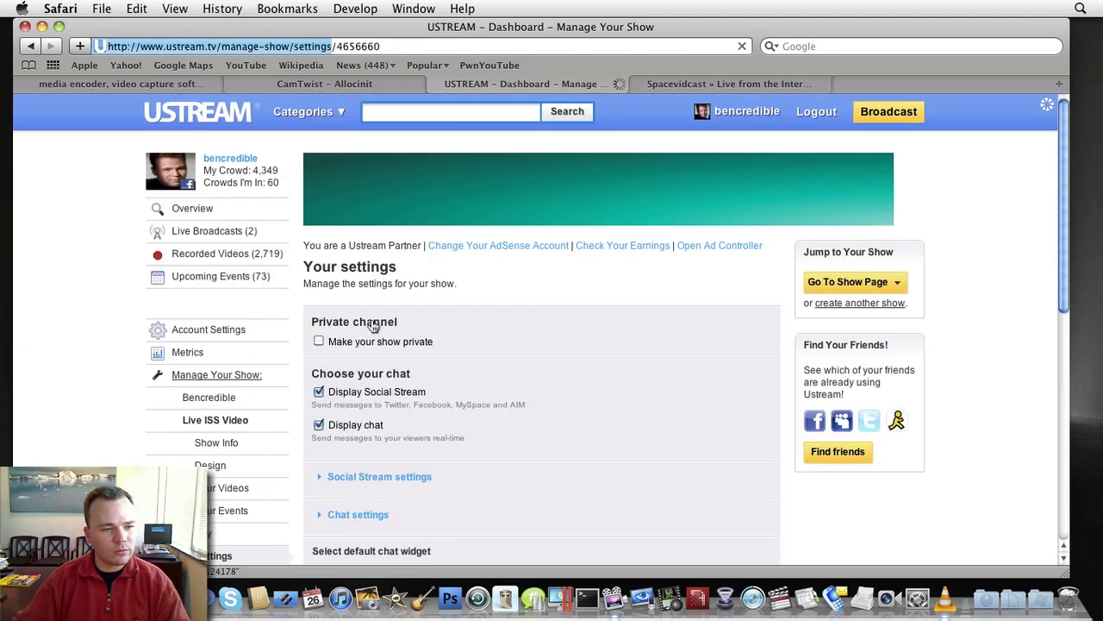
pyautogui.scroll(-1, 551, 271)
pyautogui.scroll(-15, 551, 270)
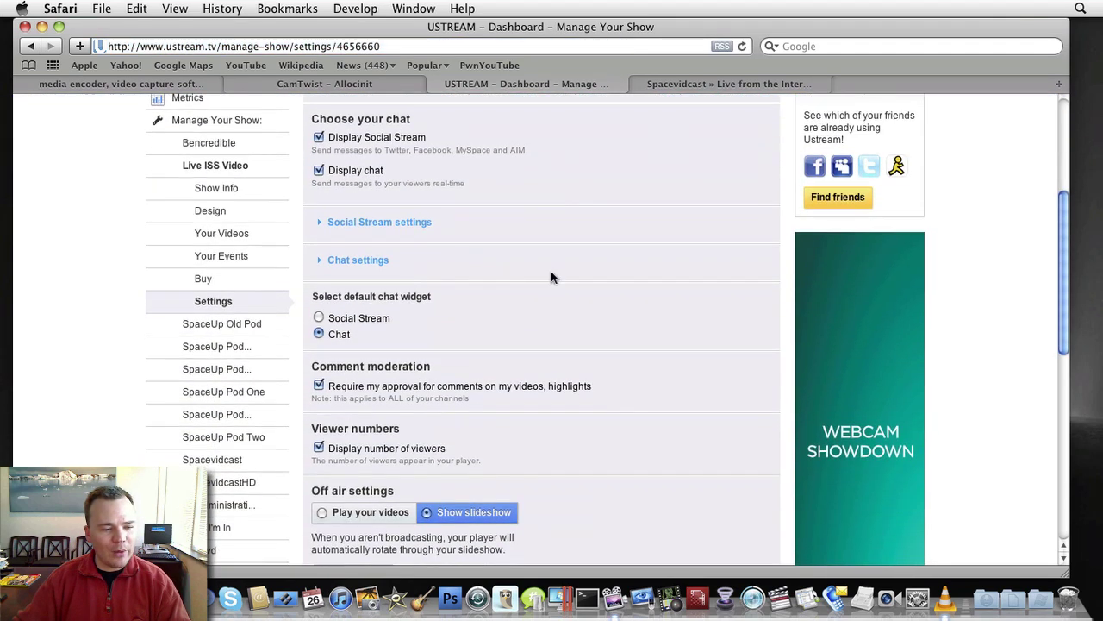
pyautogui.click(388, 377)
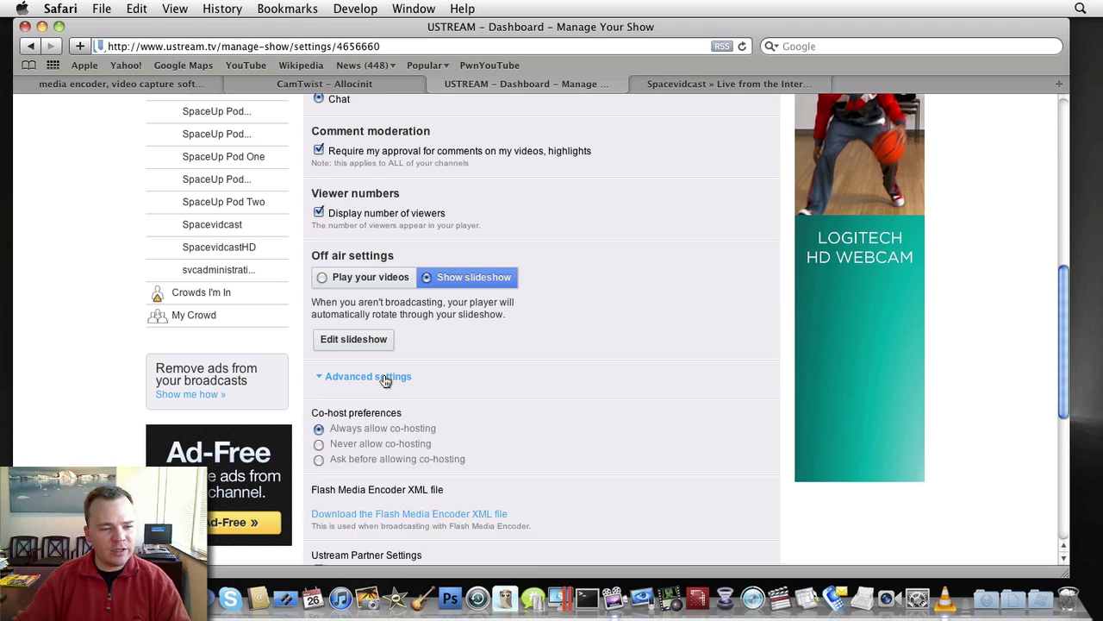
# Download the show's Flash Media Encoder XML file from the advanced settings
pyautogui.scroll(-2, 480, 418)
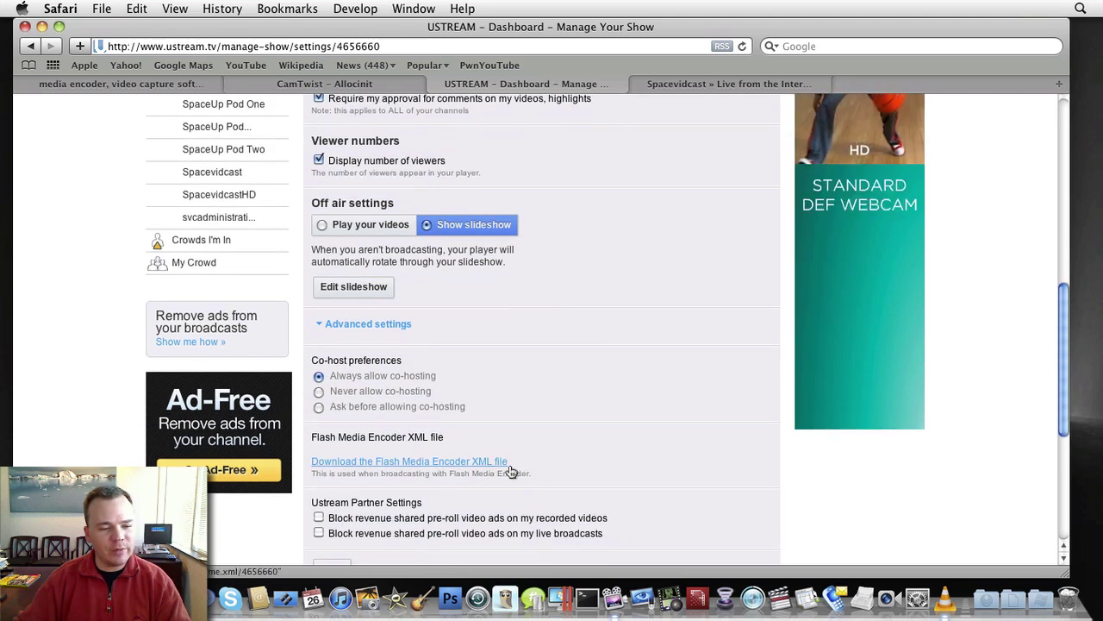
pyautogui.scroll(1, 515, 469)
pyautogui.scroll(5, 515, 470)
pyautogui.scroll(2, 483, 344)
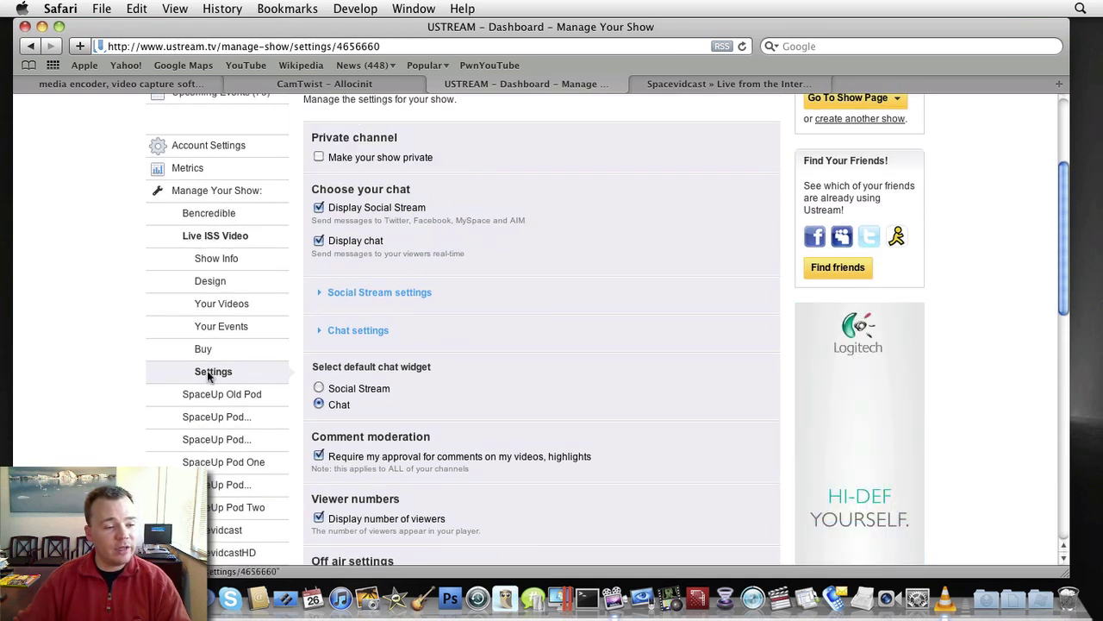
pyautogui.scroll(-3, 561, 343)
pyautogui.scroll(-5, 561, 344)
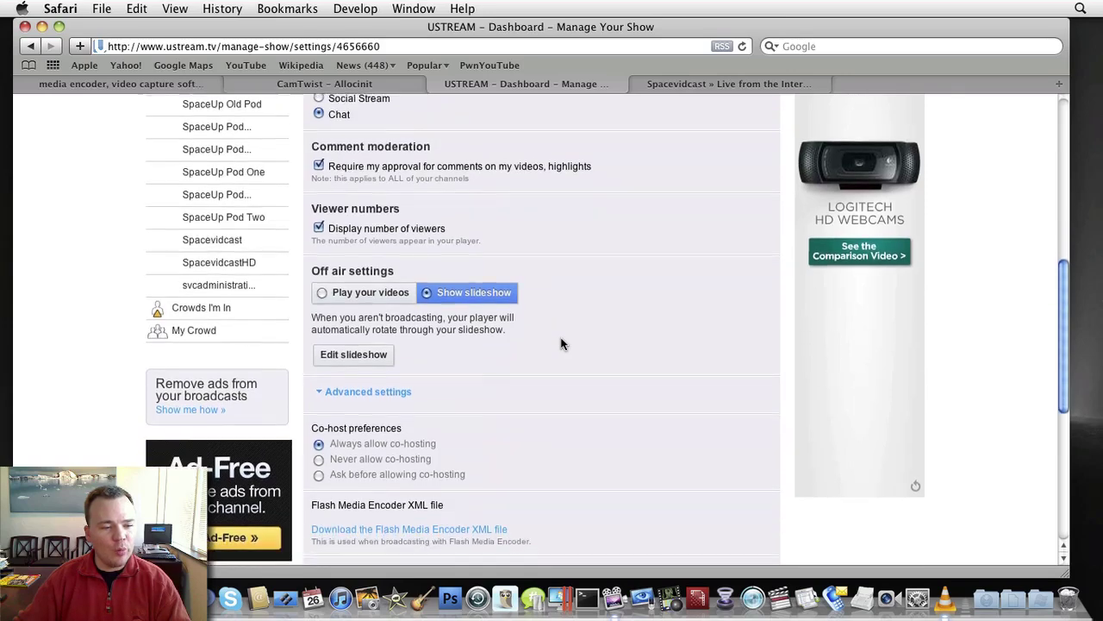
pyautogui.click(421, 413)
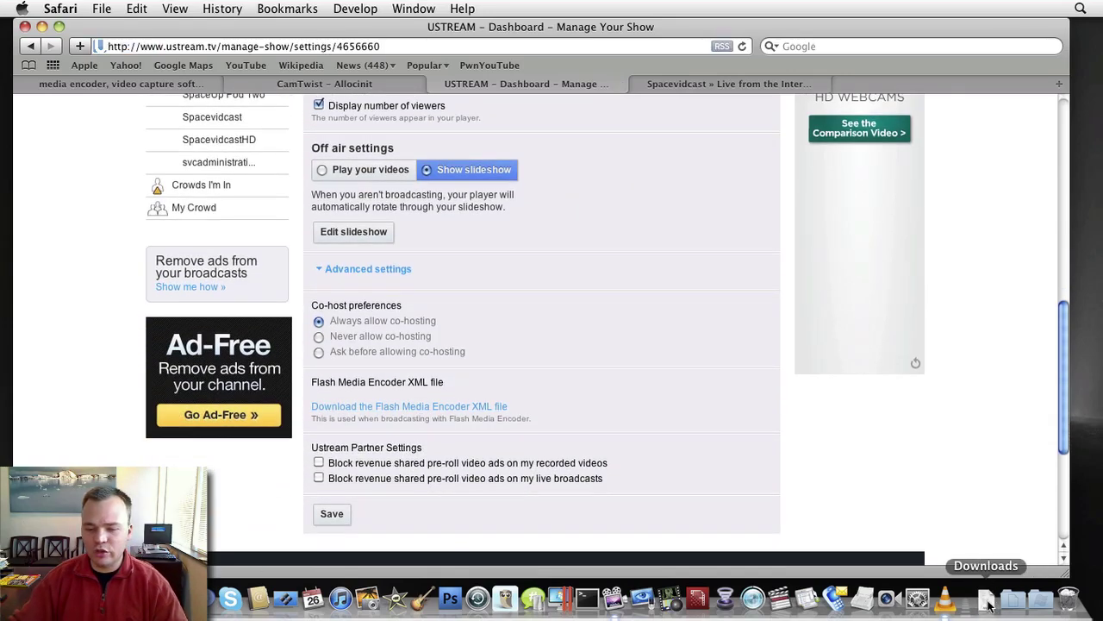
pyautogui.scroll(10, 870, 302)
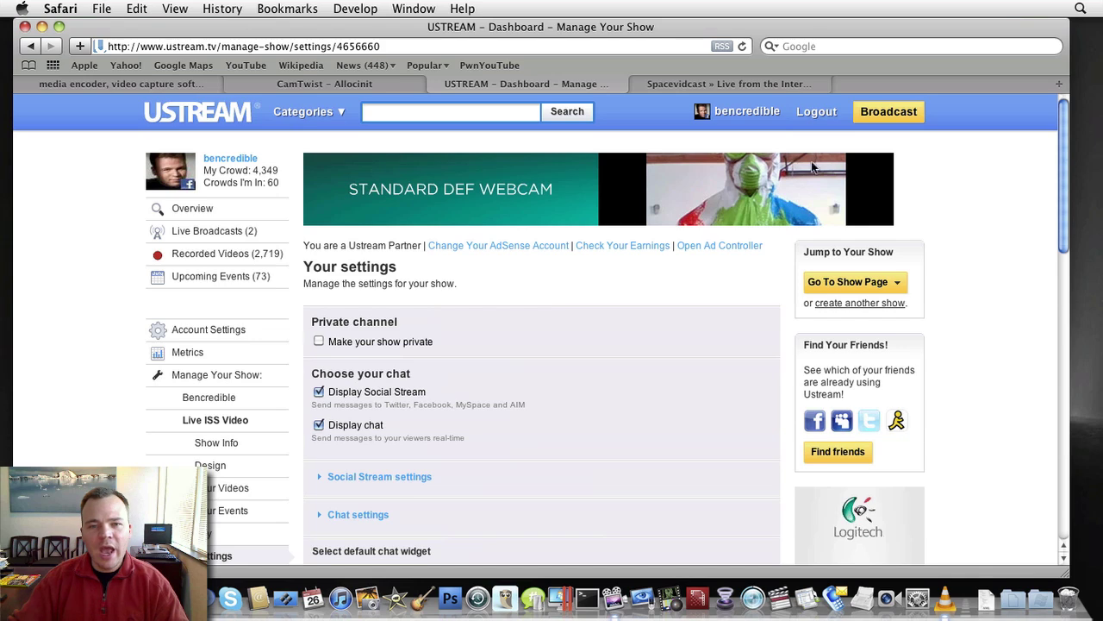
# Check that the Spacevidcast ISS live page is offline, then hide Safari
pyautogui.click(741, 84)
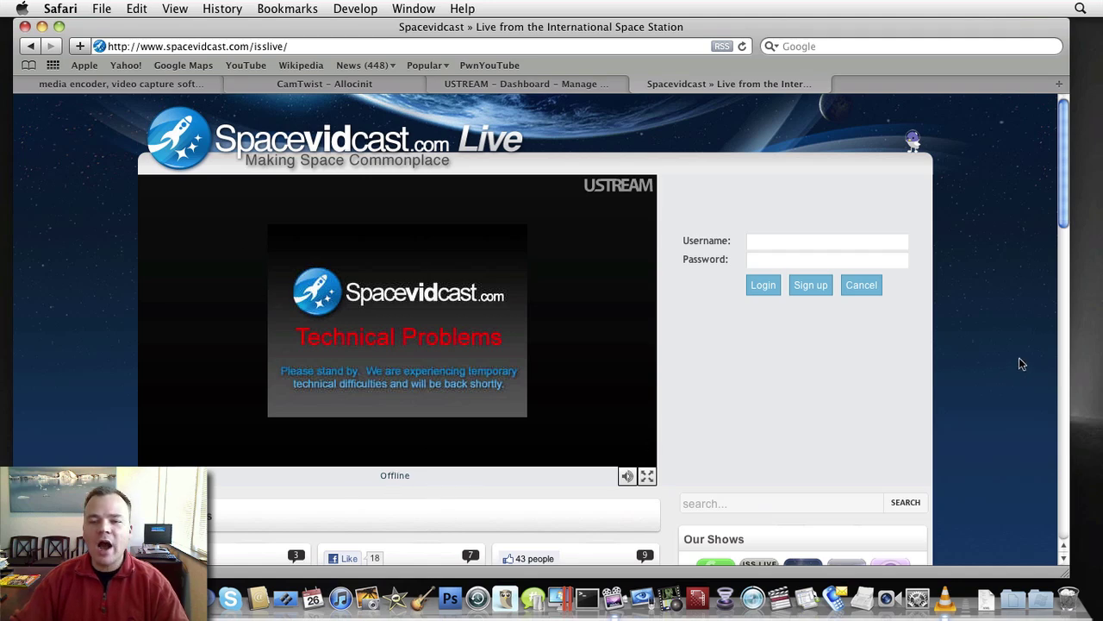
pyautogui.press('super+h')
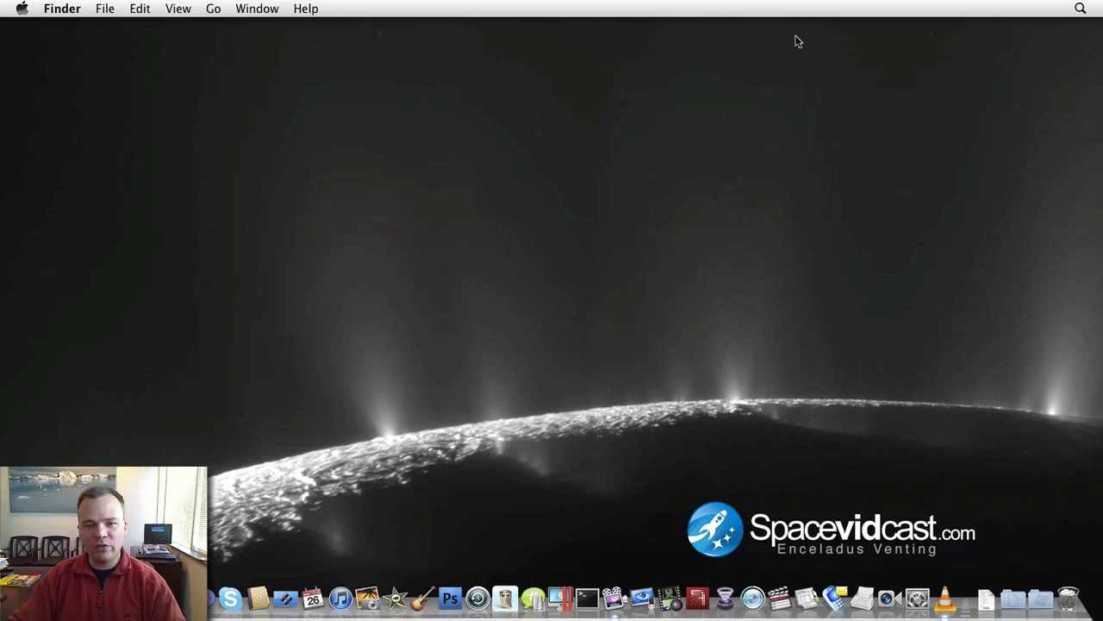
# Bring the VLC window playing the NASA-ISS-push video to the front
pyautogui.click(946, 595)
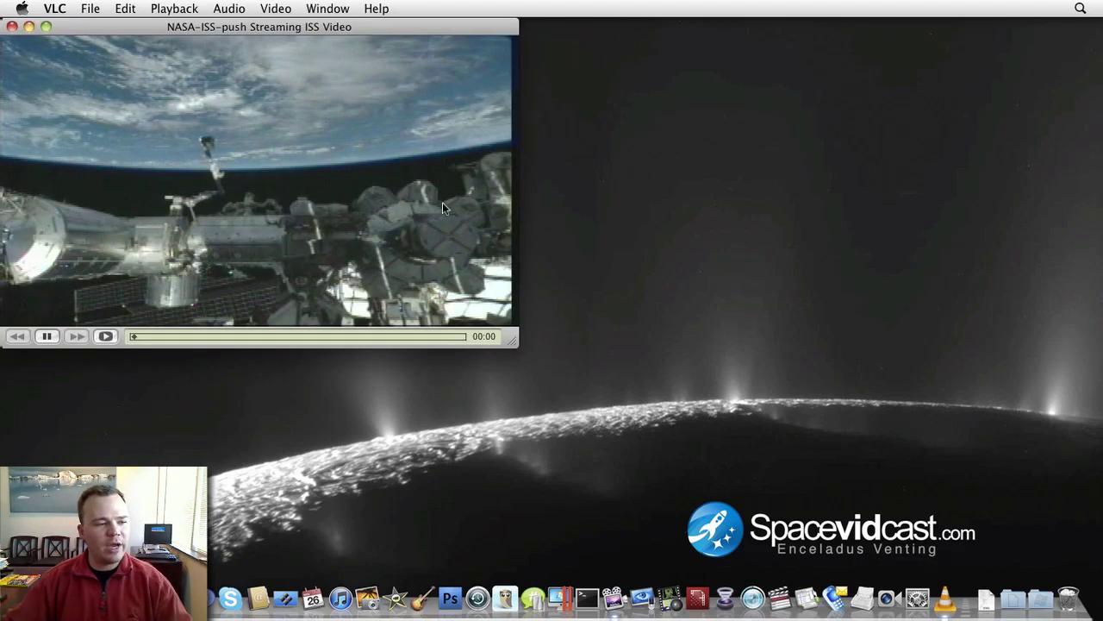
pyautogui.click(751, 510)
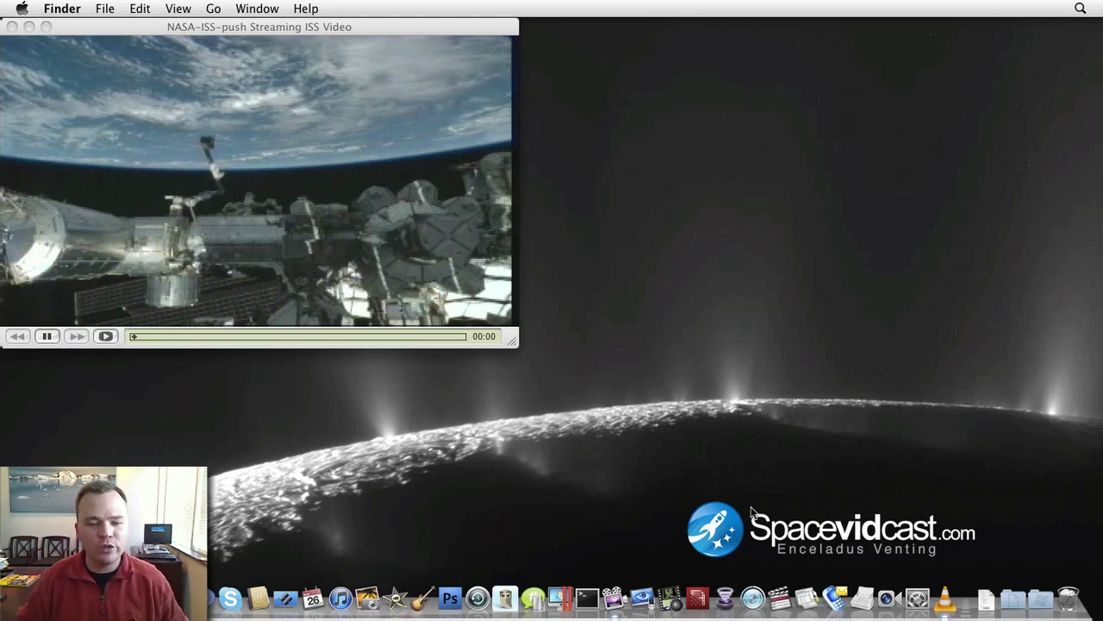
# Launch CamTwist and keep its General preferences at 640x360 and 30 fps
pyautogui.click(673, 604)
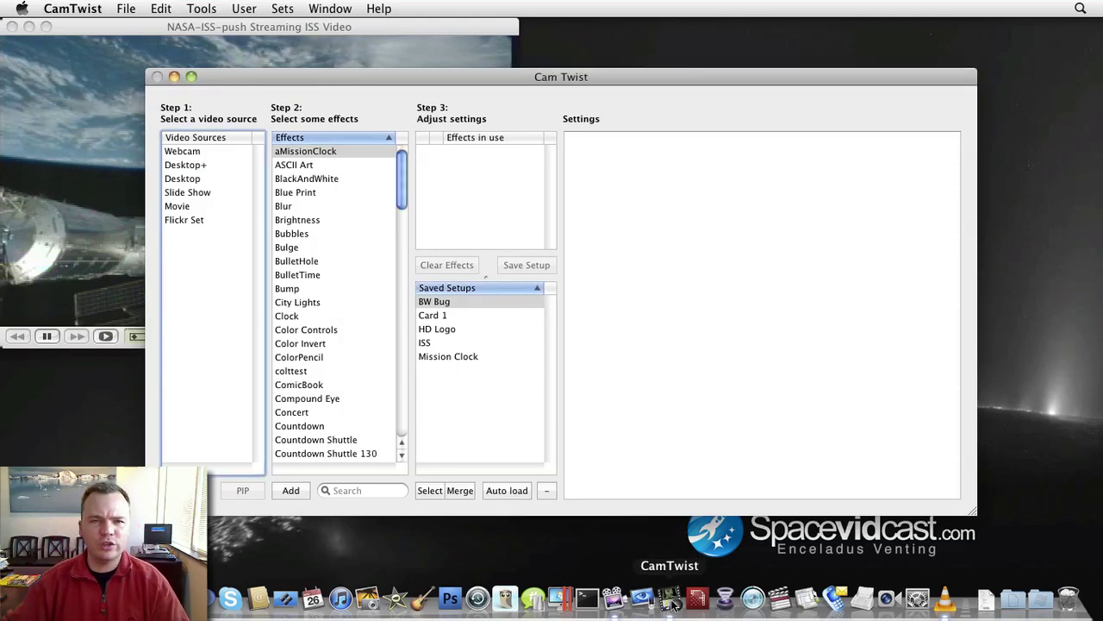
pyautogui.click(76, 8)
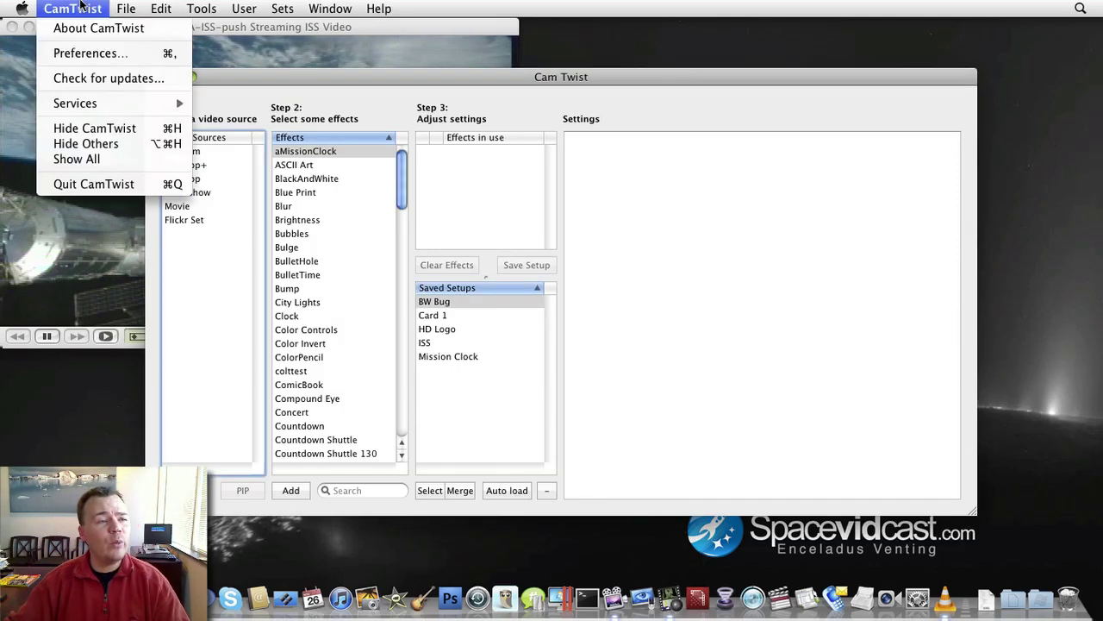
pyautogui.click(85, 49)
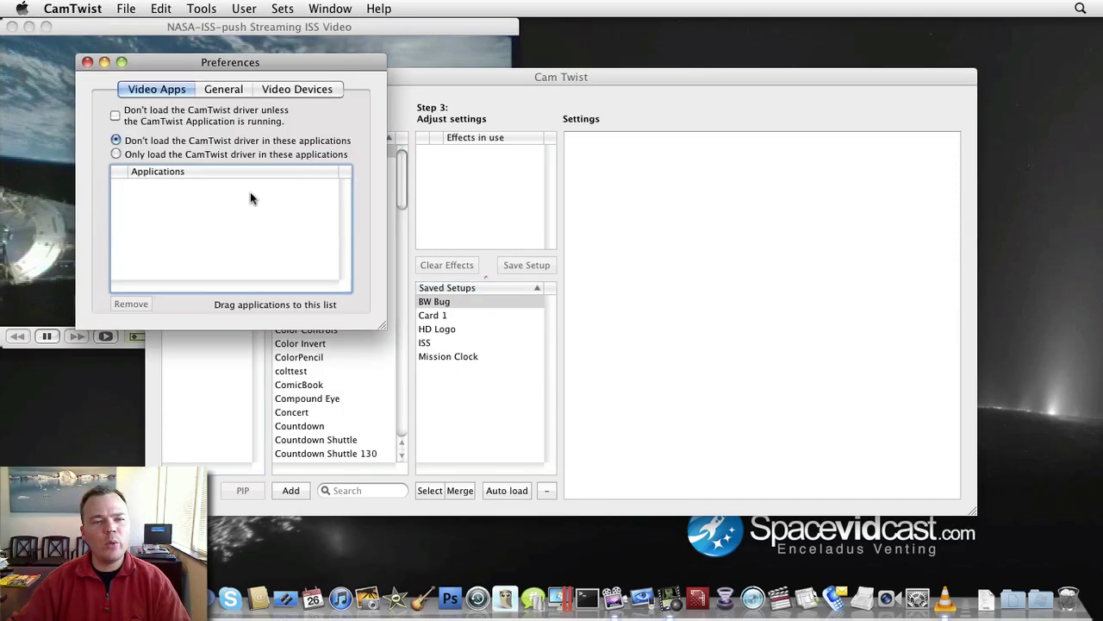
pyautogui.click(217, 91)
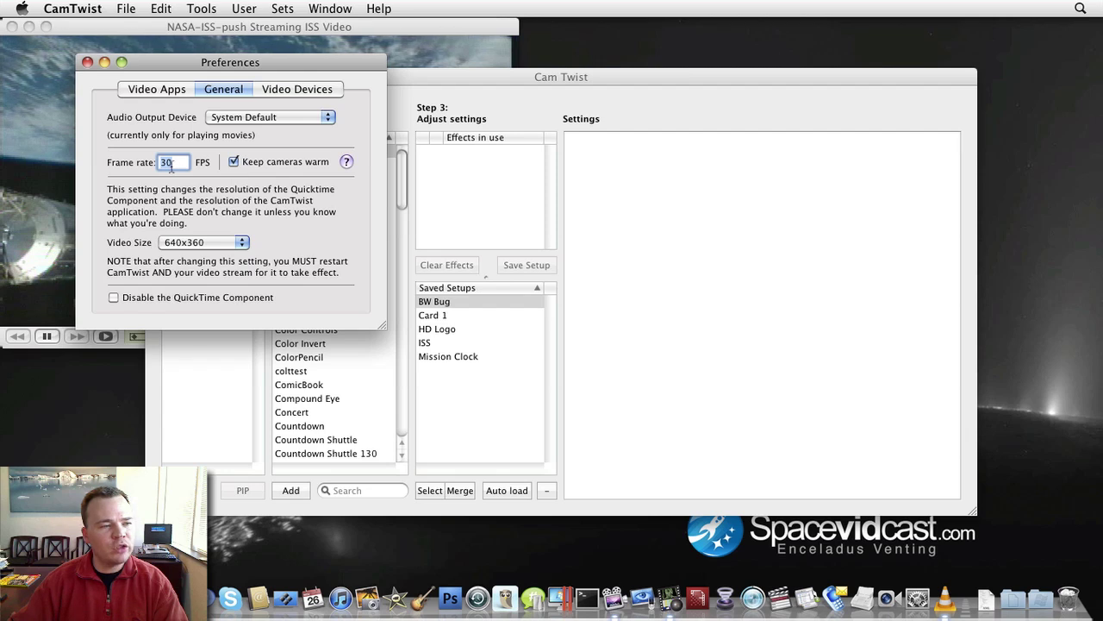
pyautogui.click(181, 242)
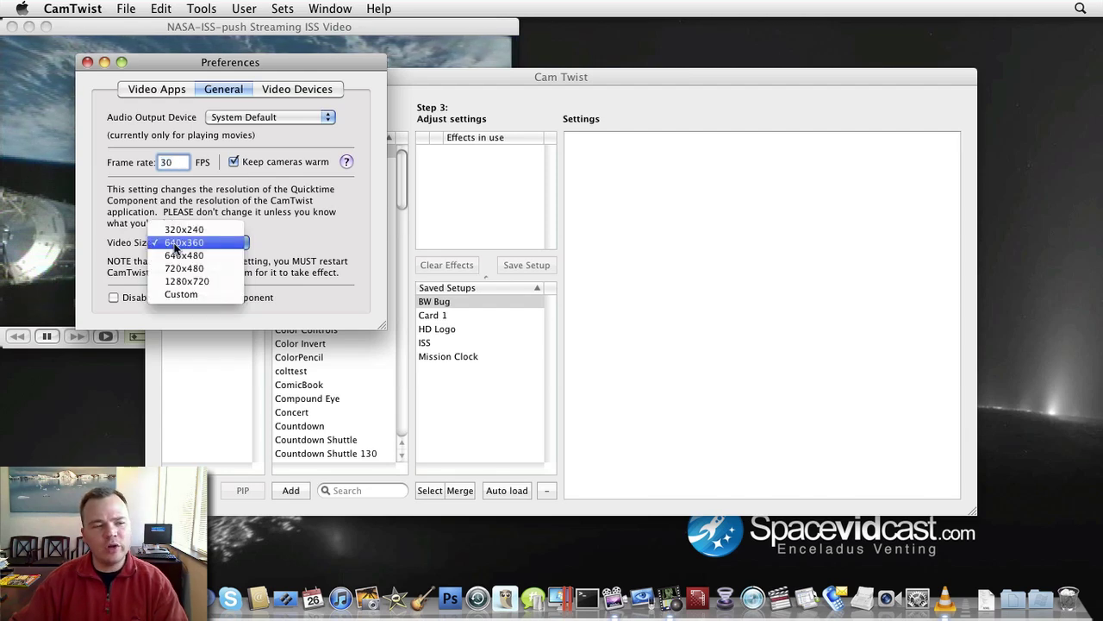
pyautogui.click(191, 243)
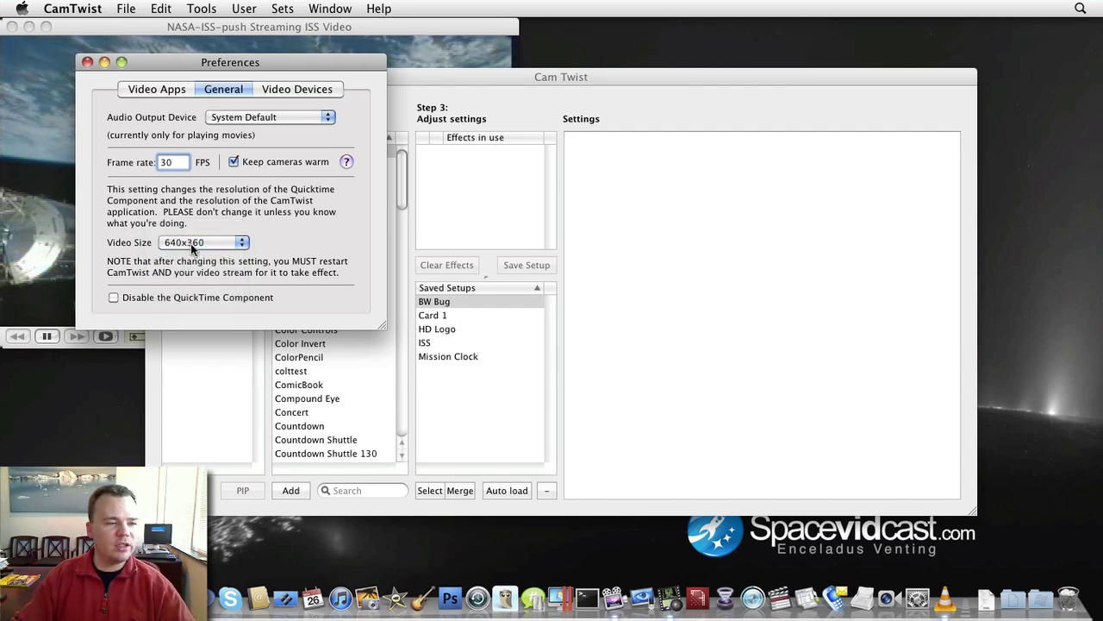
pyautogui.click(86, 63)
# In CamTwist Studio, preview the ISS feed with the BW Bug overlay and cut it to Program
pyautogui.moveTo(388, 79); pyautogui.dragTo(420, 84)
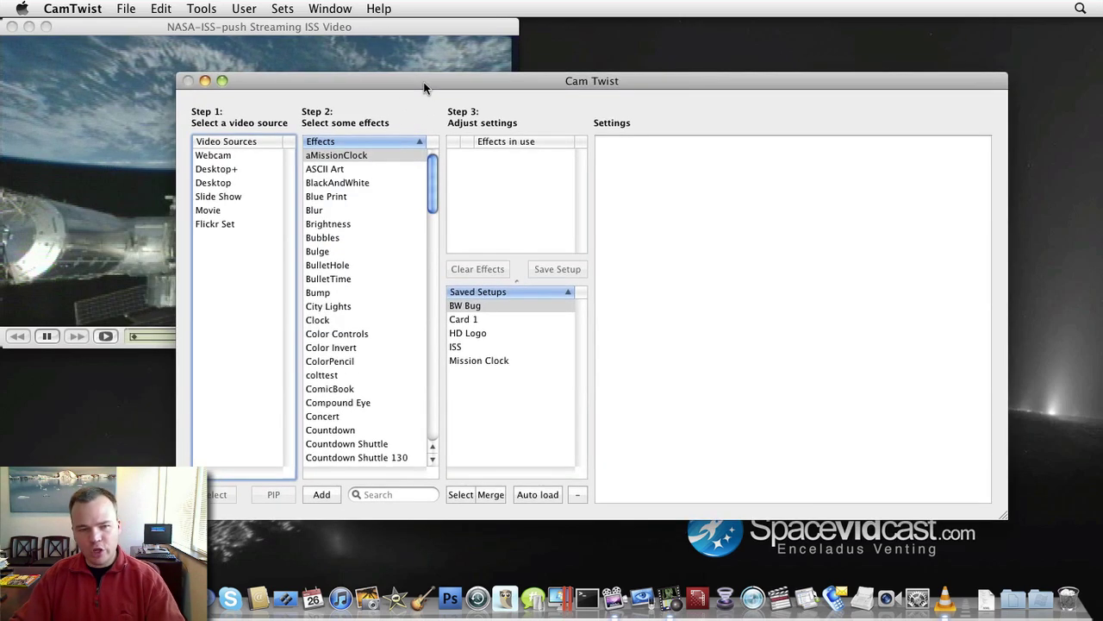
pyautogui.press('super+t')
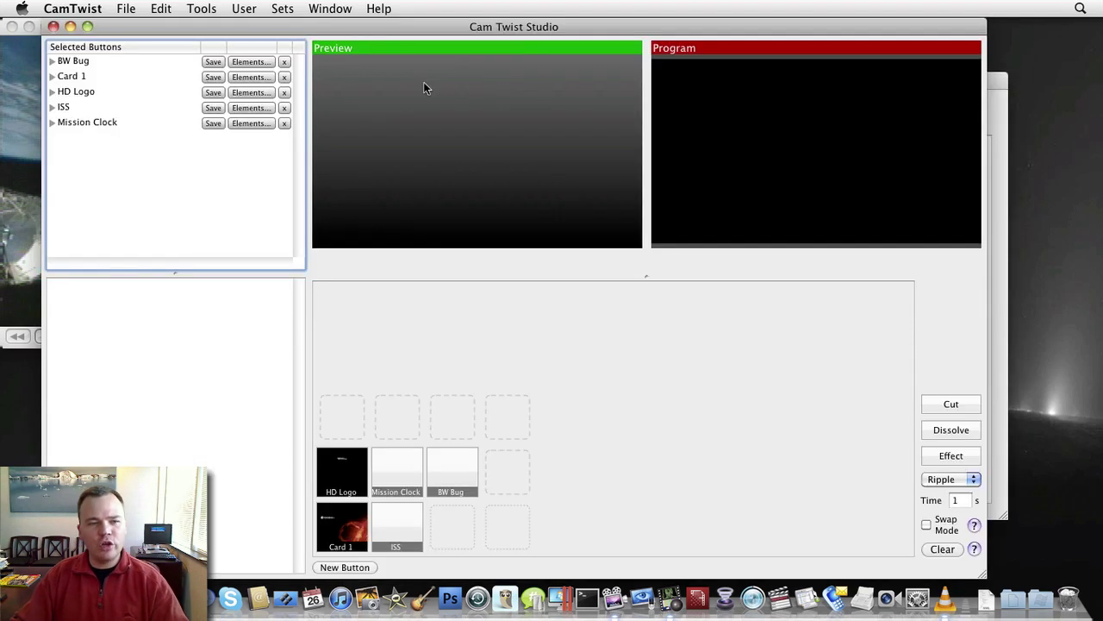
pyautogui.click(341, 535)
pyautogui.click(384, 529)
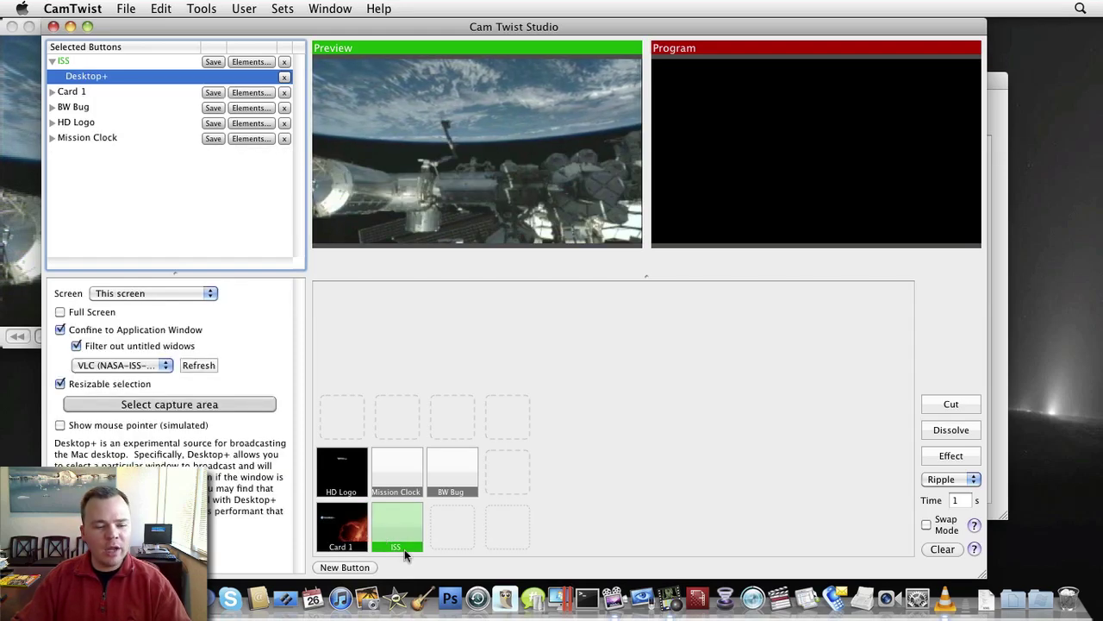
pyautogui.click(452, 475)
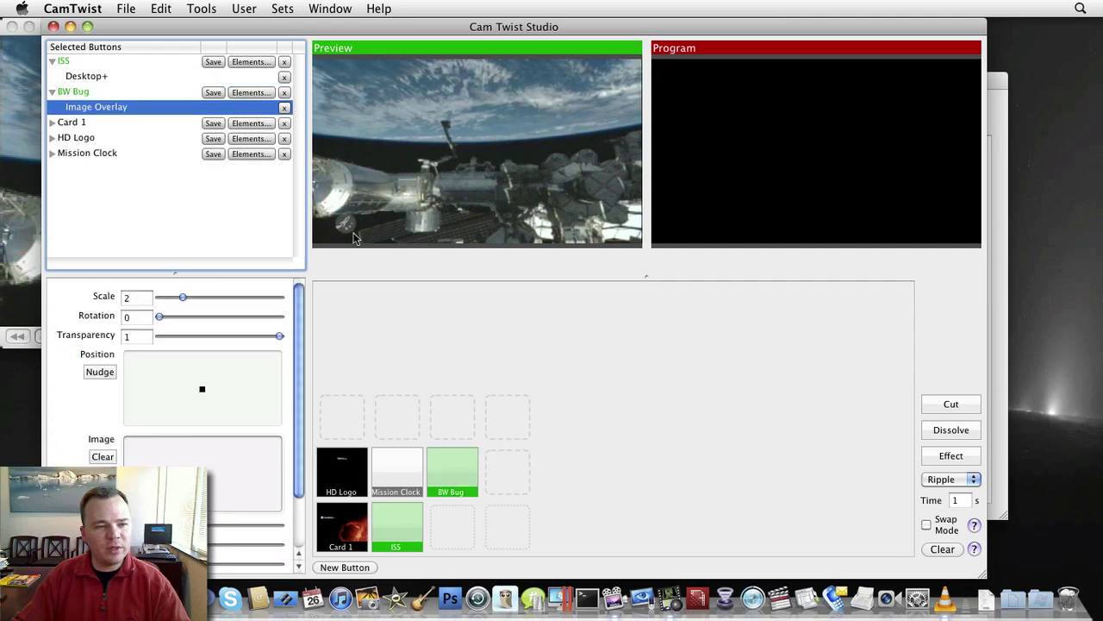
pyautogui.click(967, 405)
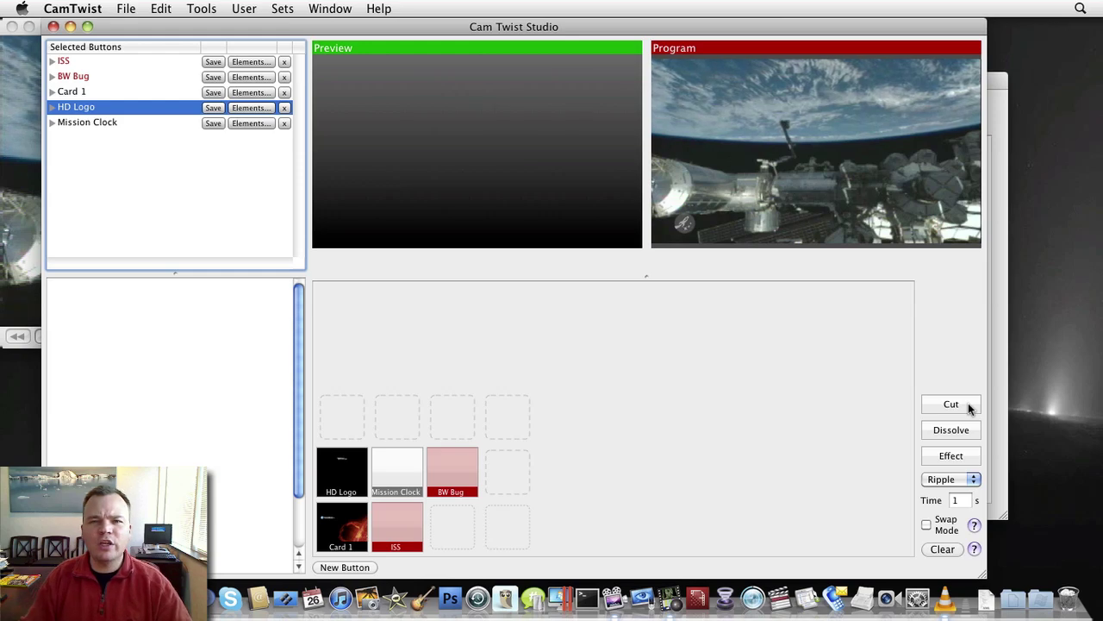
# Hide CamTwist, launch Flash Media Live Encoder, and dismiss the Profile Validation warning
pyautogui.press('super+h')
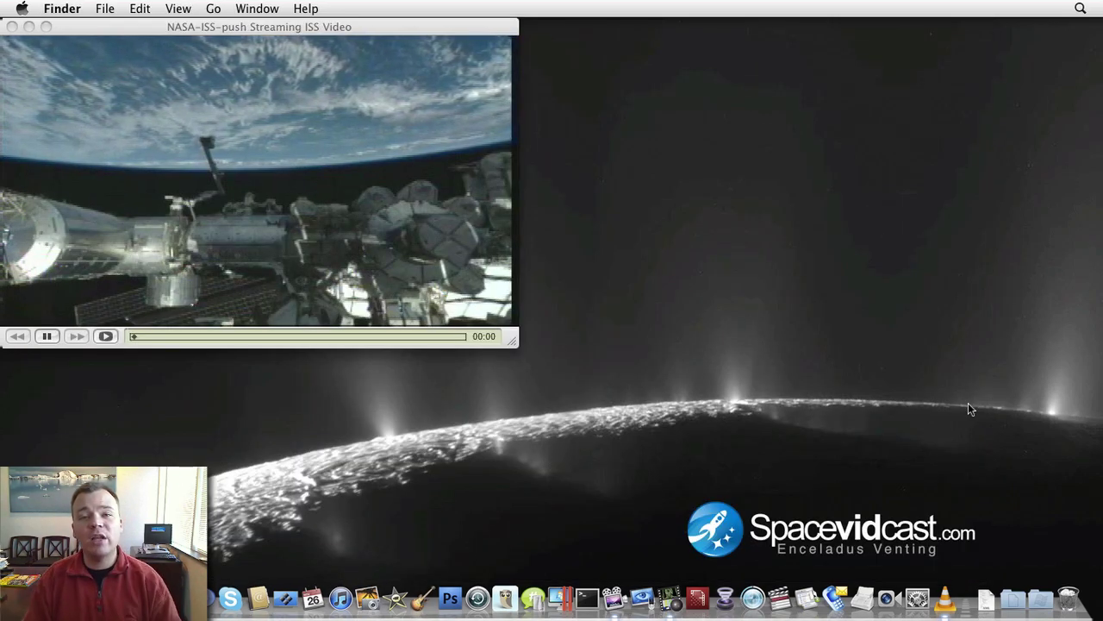
pyautogui.click(695, 613)
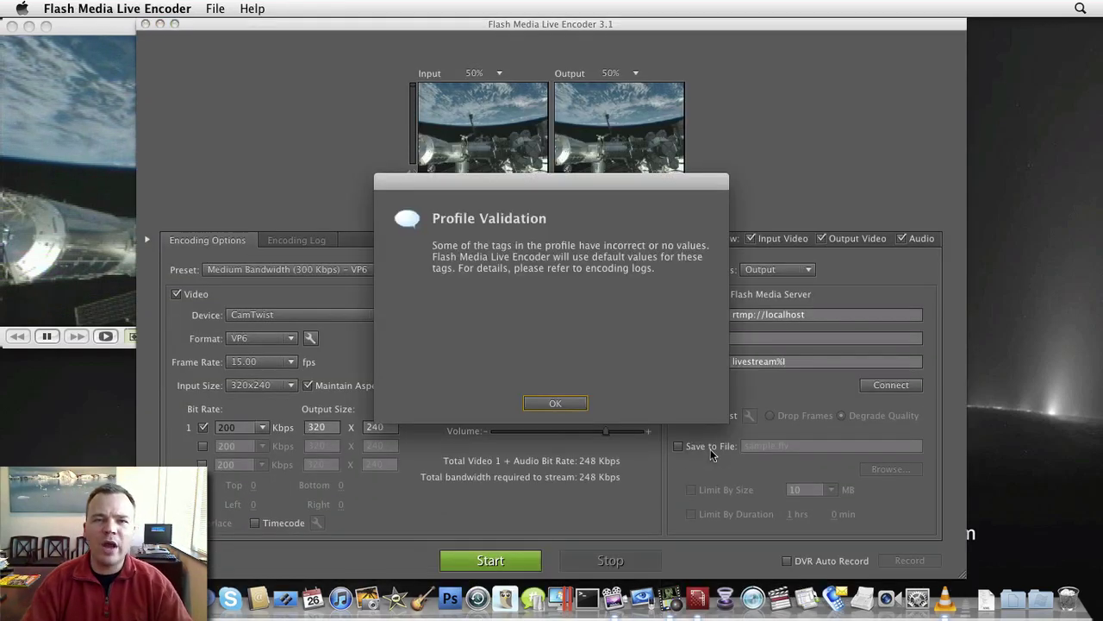
pyautogui.click(568, 405)
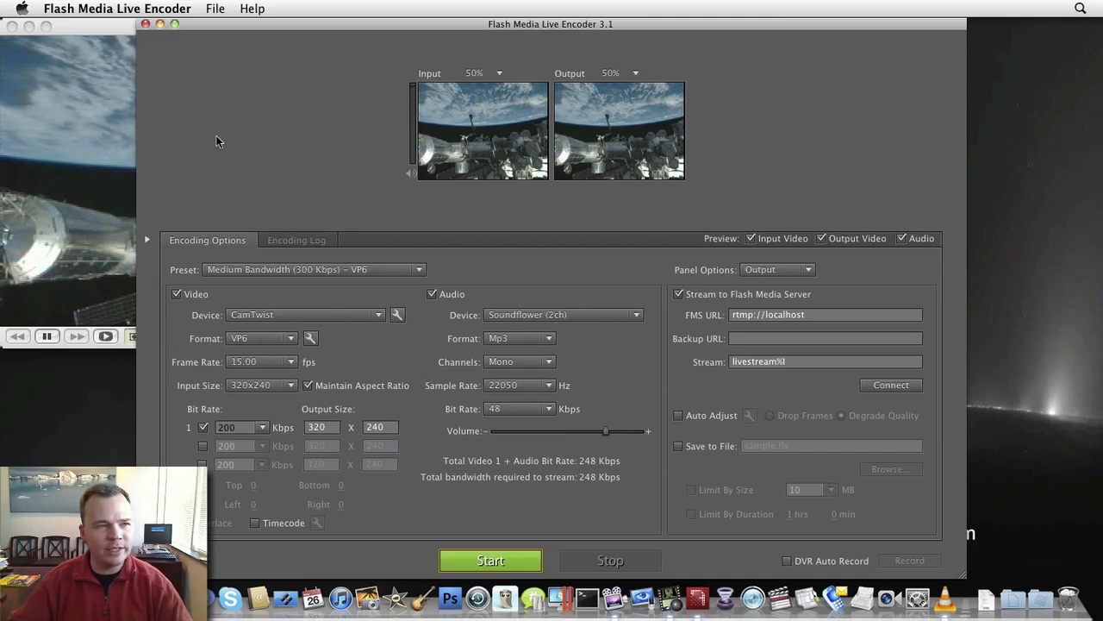
# Open the profile ustream.fme.liveissvideo.xml from Downloads and acknowledge the validation alert
pyautogui.click(215, 8)
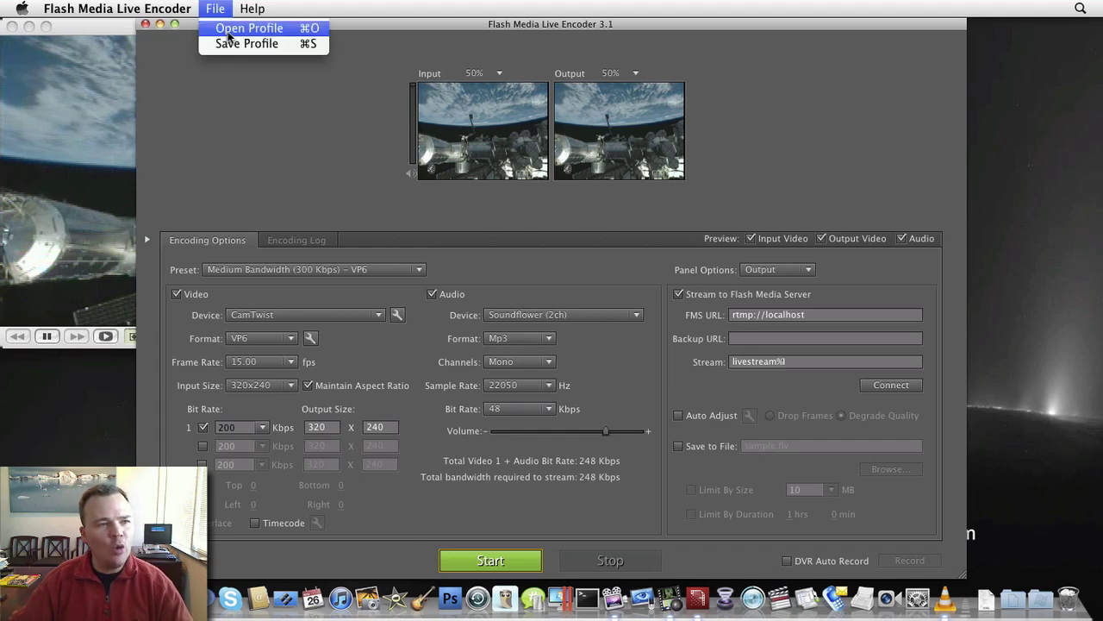
pyautogui.click(229, 31)
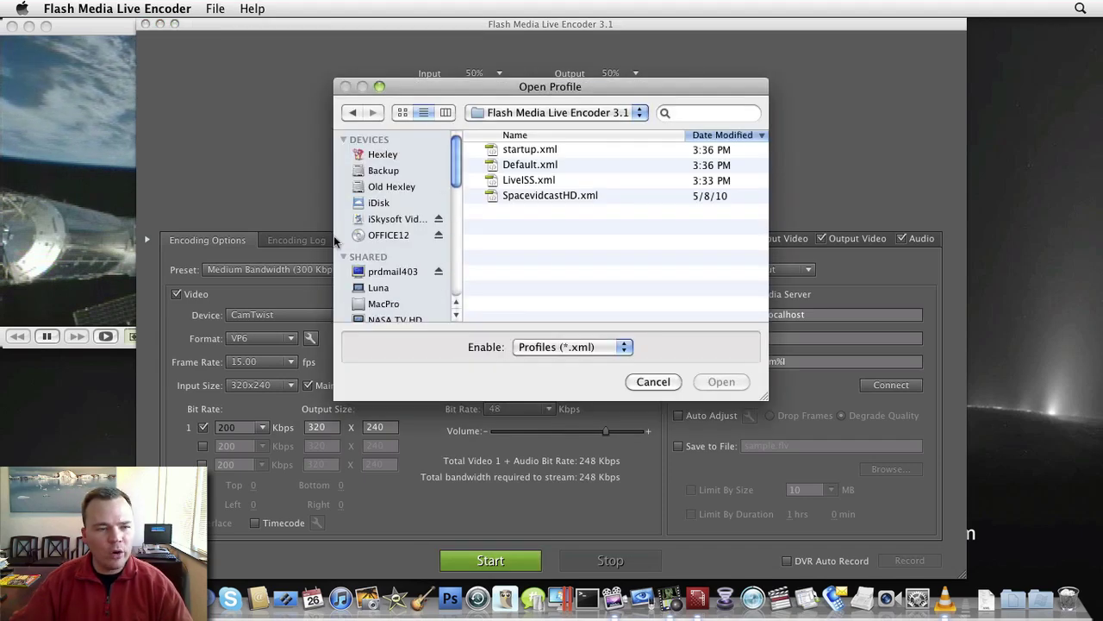
pyautogui.scroll(-5, 383, 238)
pyautogui.click(386, 270)
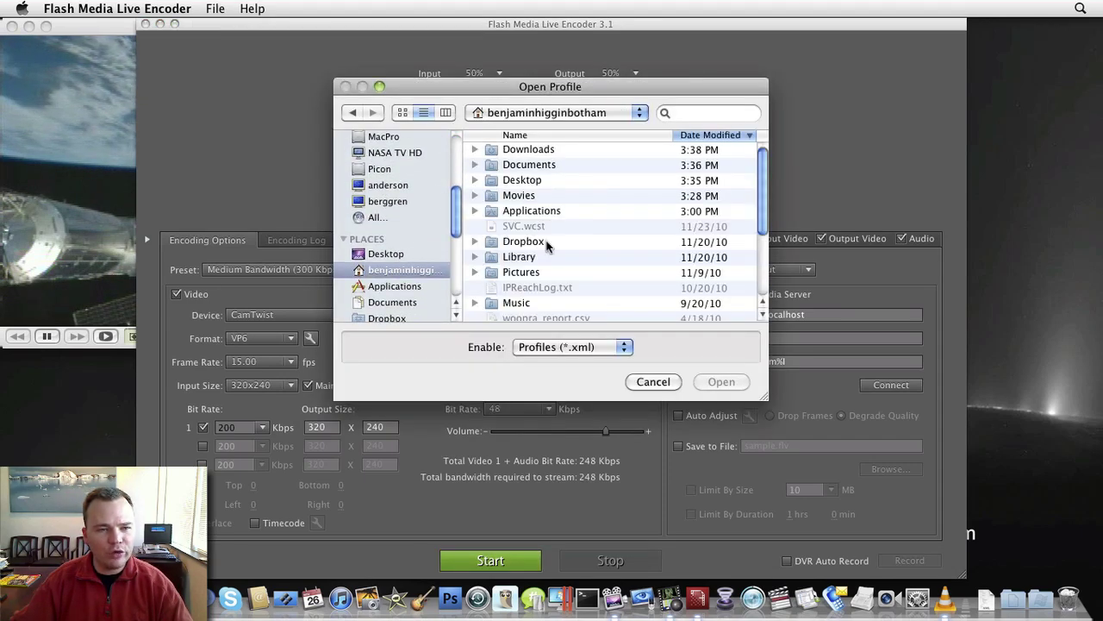
pyautogui.click(535, 151)
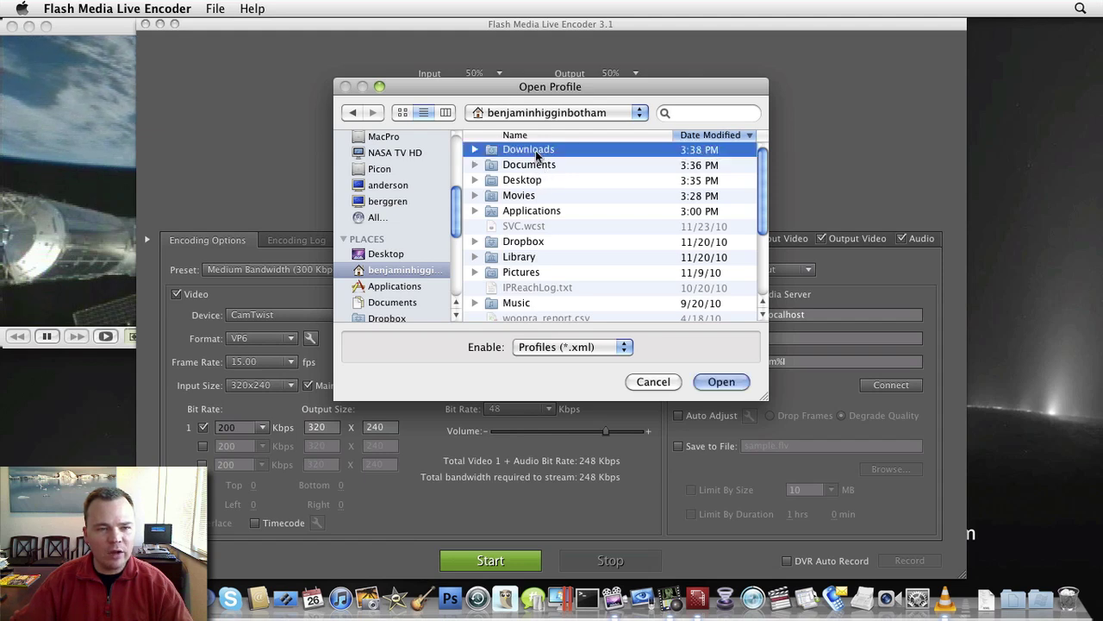
pyautogui.doubleClick(535, 149)
pyautogui.click(512, 150)
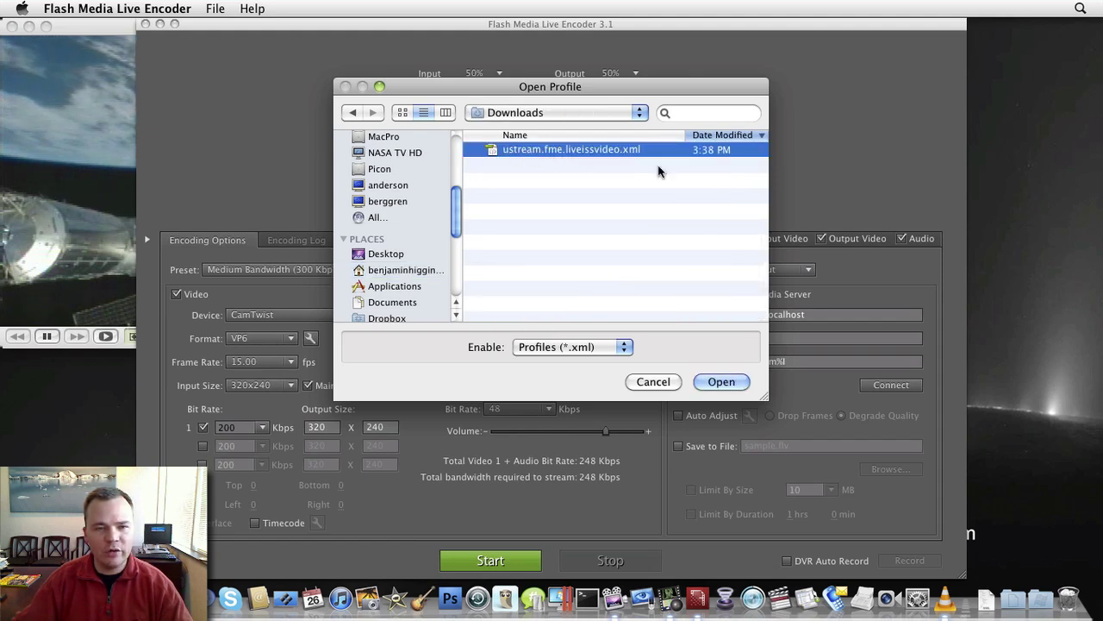
pyautogui.click(715, 385)
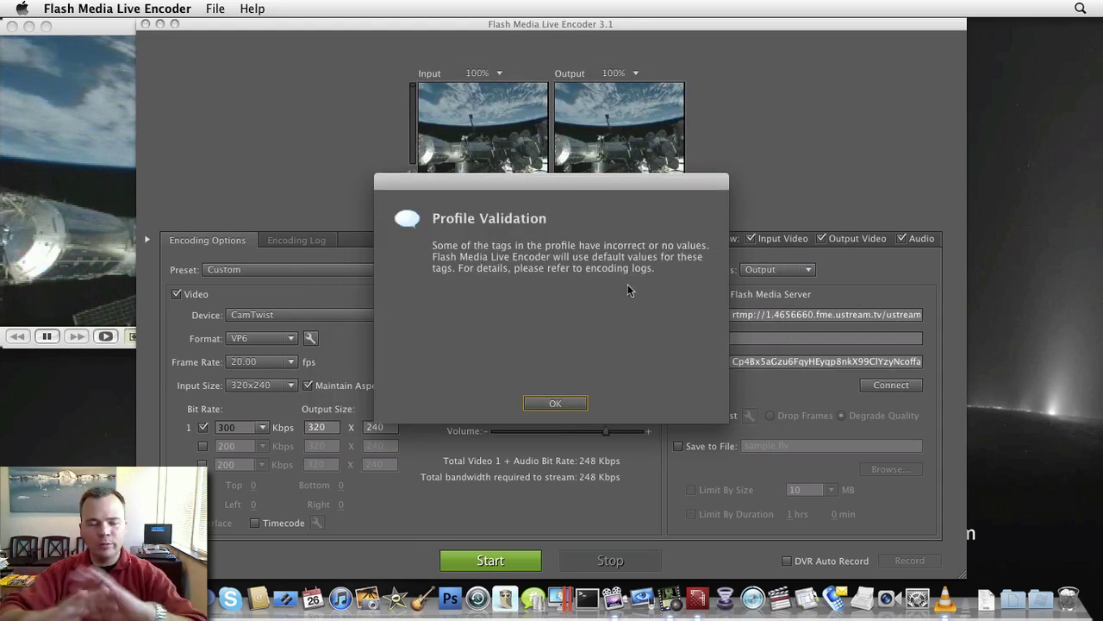
pyautogui.click(561, 402)
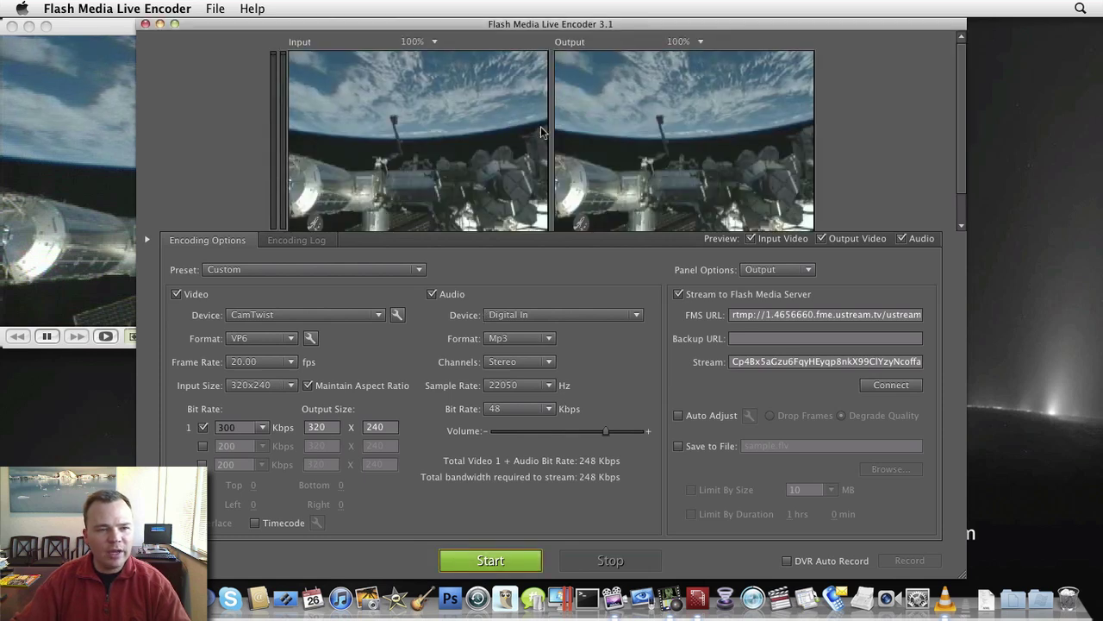
pyautogui.click(323, 313)
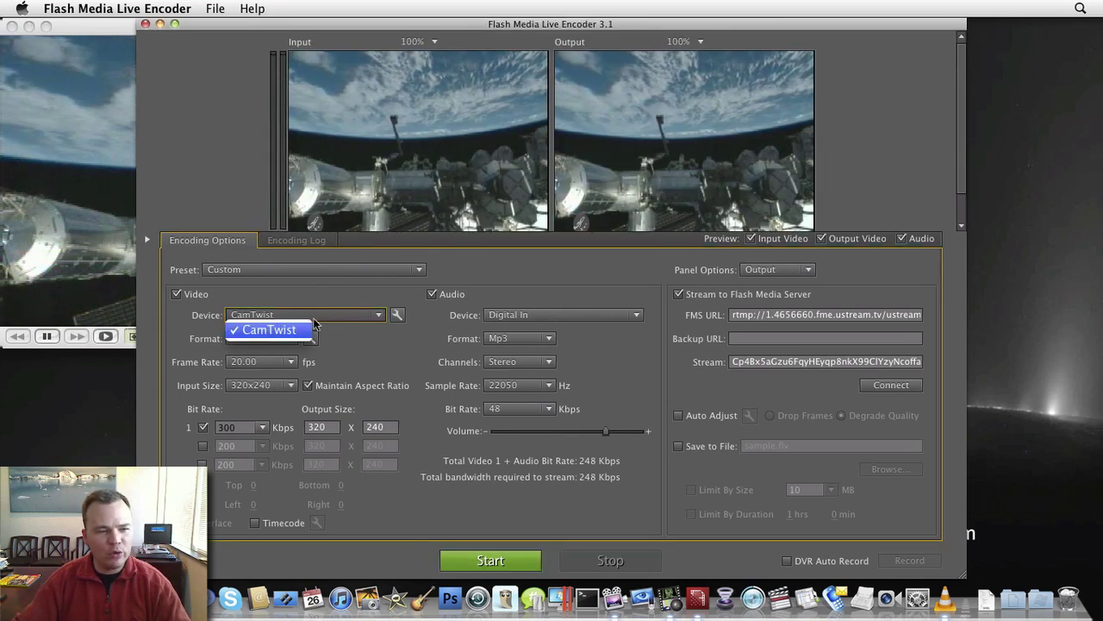
pyautogui.click(288, 331)
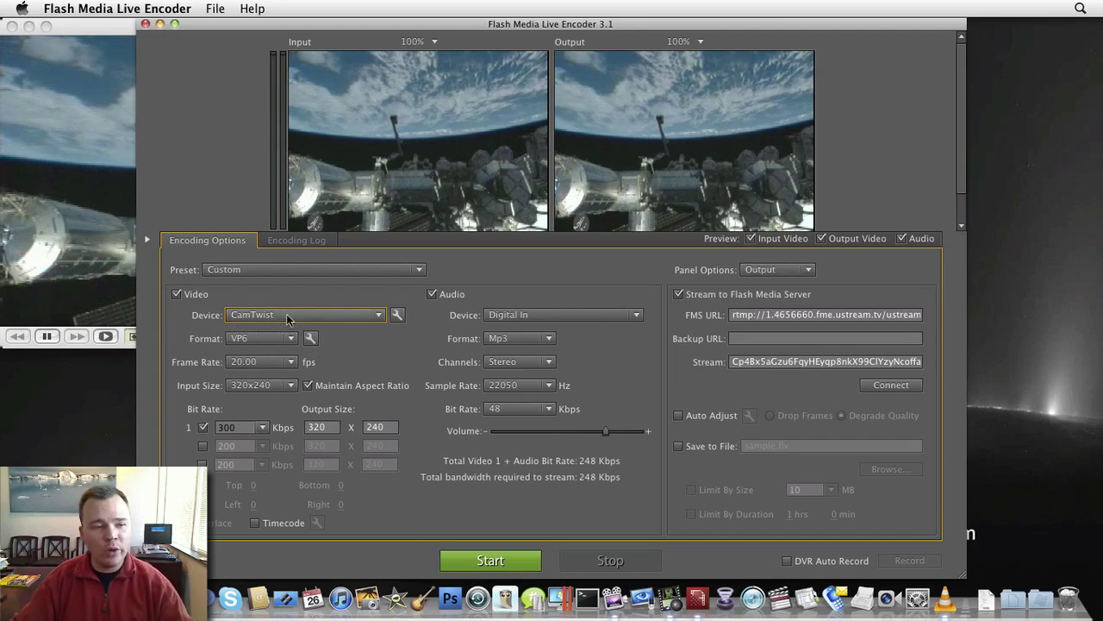
pyautogui.click(377, 316)
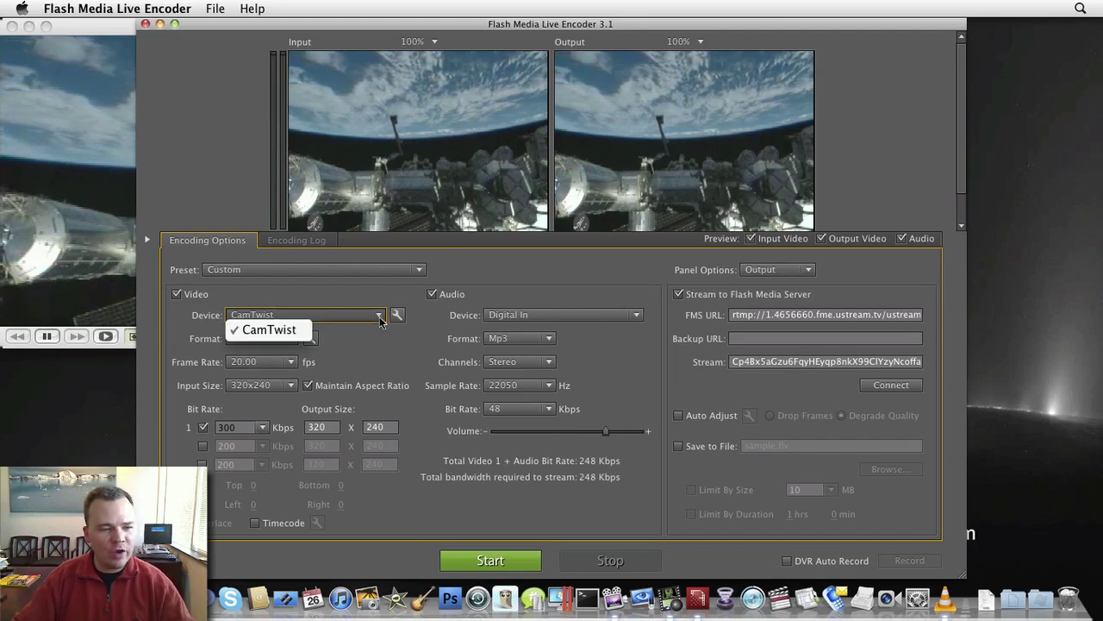
pyautogui.click(262, 332)
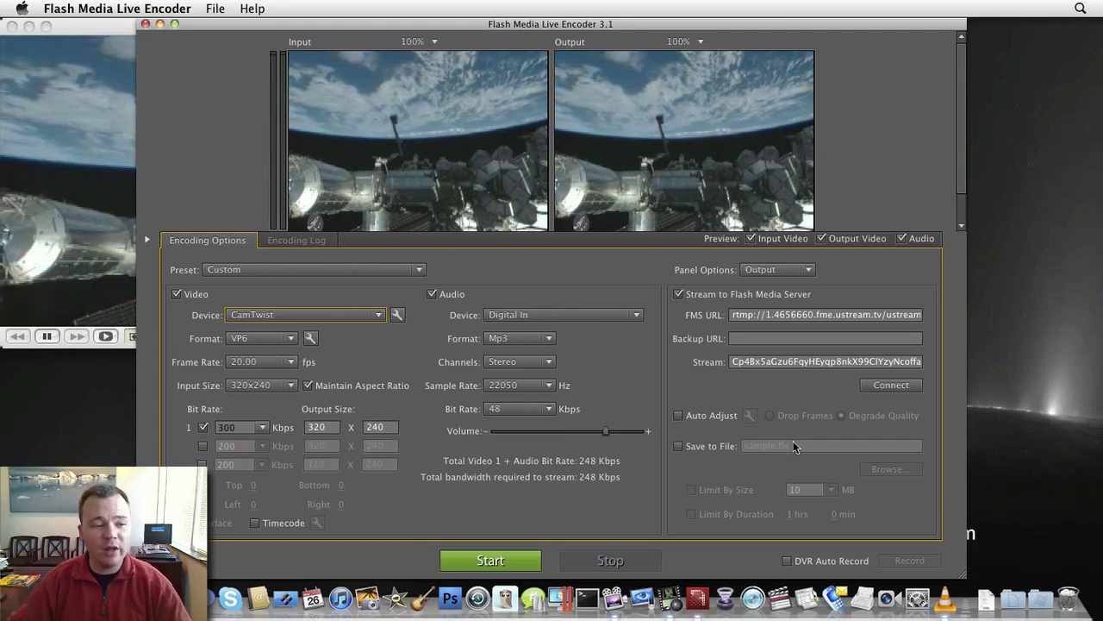
# Change the Video Format from VP6 to H.264
pyautogui.click(294, 344)
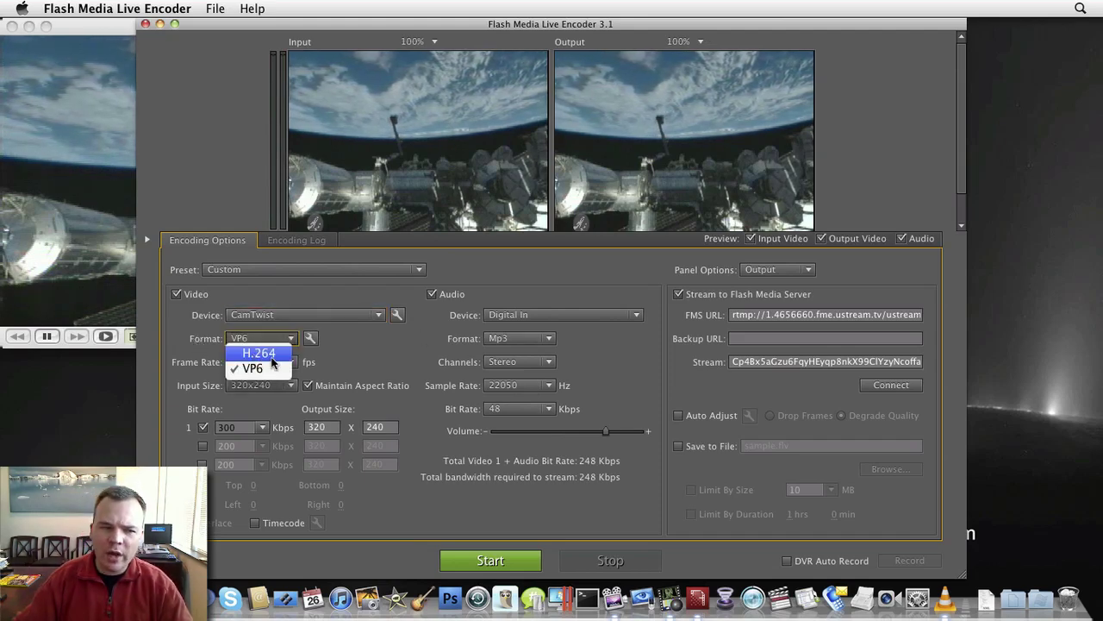
pyautogui.click(276, 354)
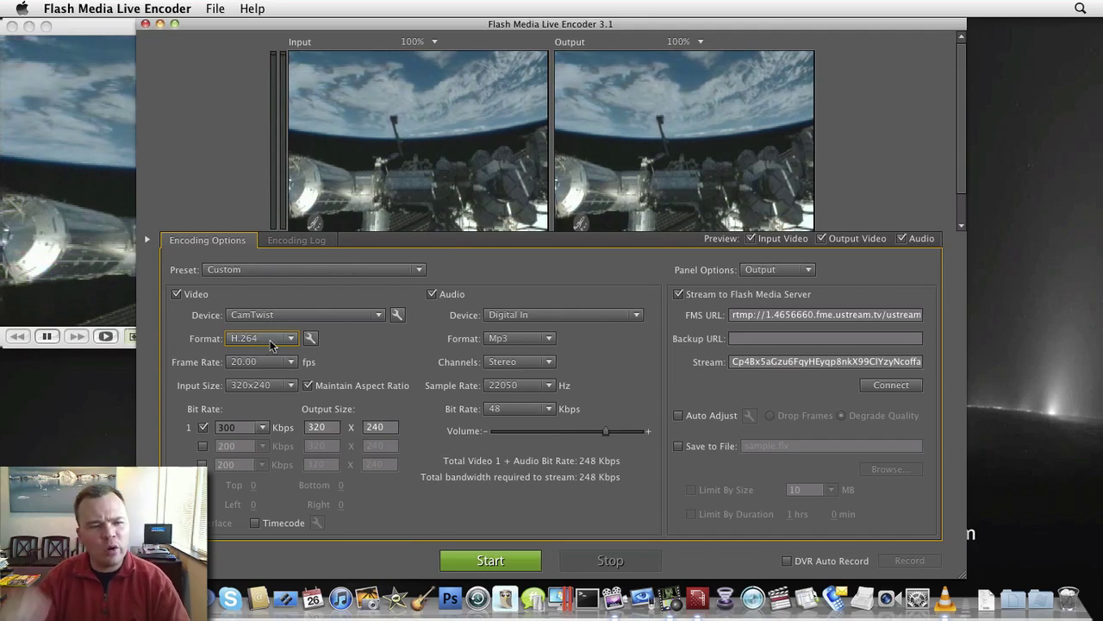
# Confirm the H.264 advanced settings at Baseline profile and Level 3.0
pyautogui.click(311, 339)
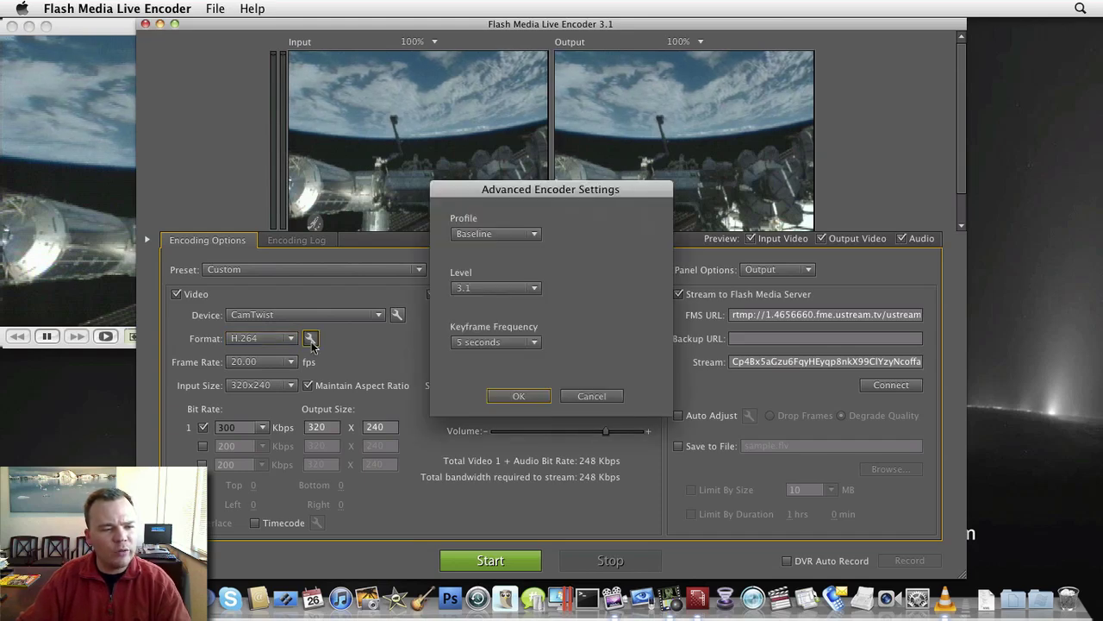
pyautogui.click(471, 236)
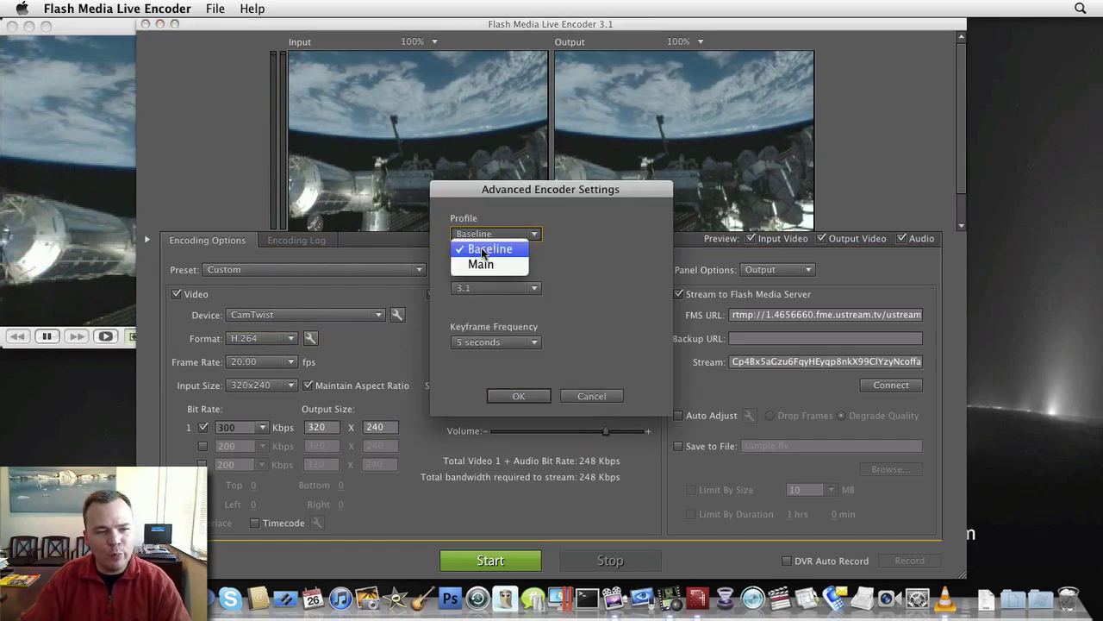
pyautogui.click(483, 249)
pyautogui.click(470, 288)
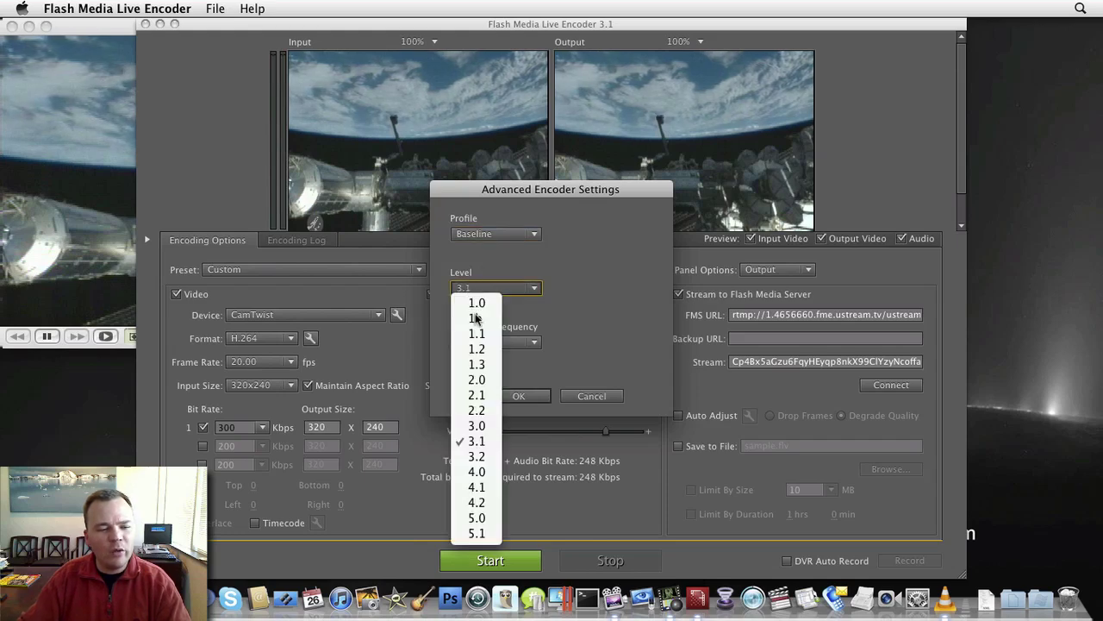
pyautogui.click(487, 426)
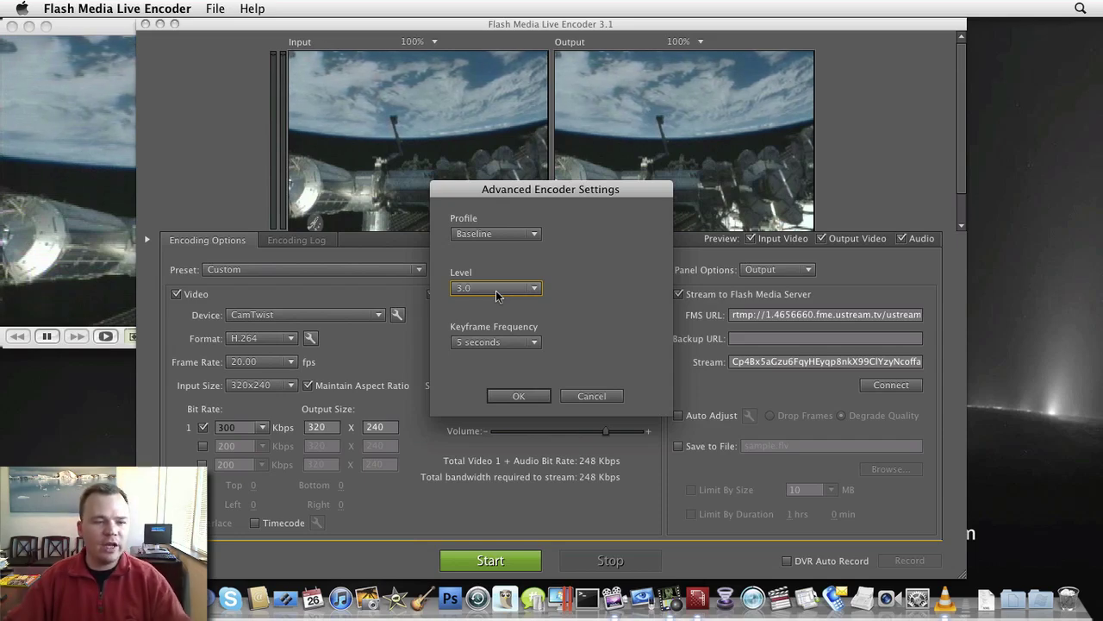
pyautogui.click(520, 397)
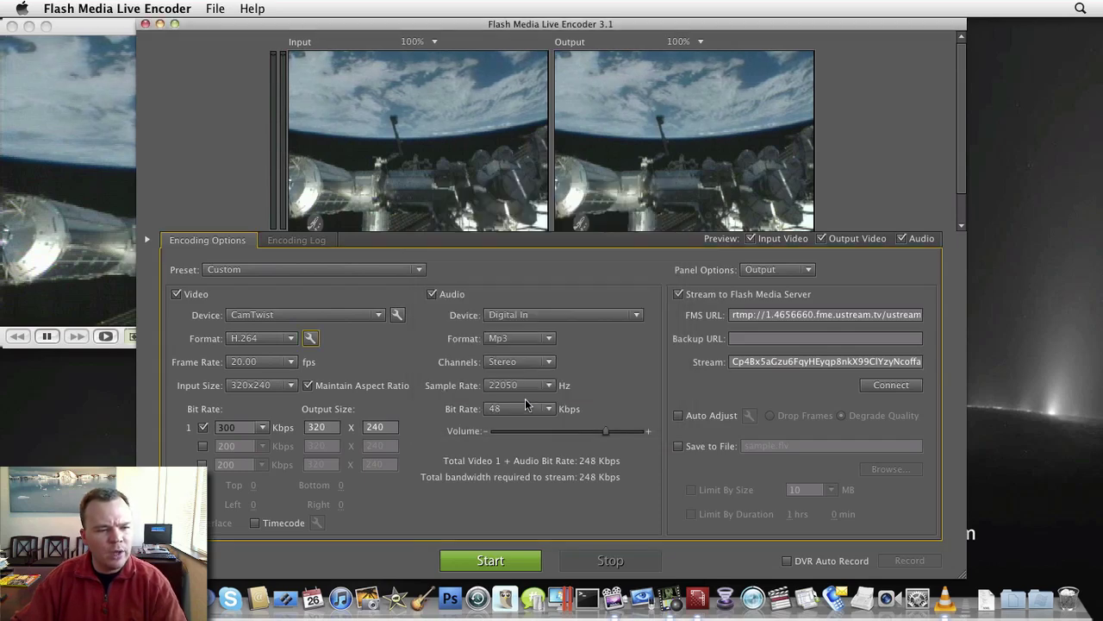
# Change the video frame rate from 20 to 30.00 fps
pyautogui.click(275, 363)
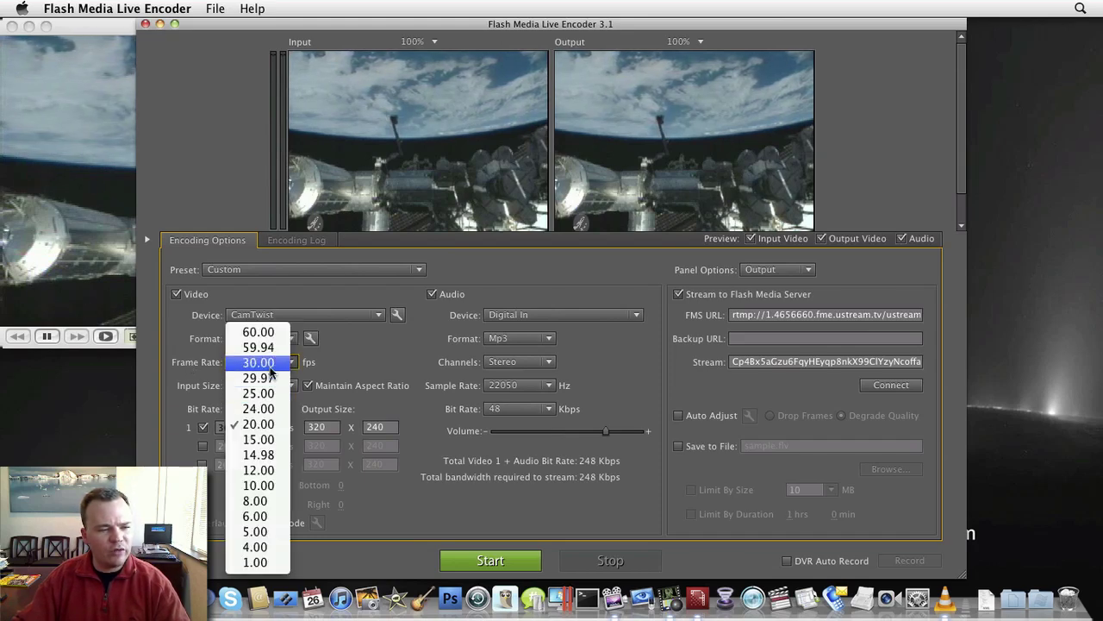
pyautogui.press('Escape')
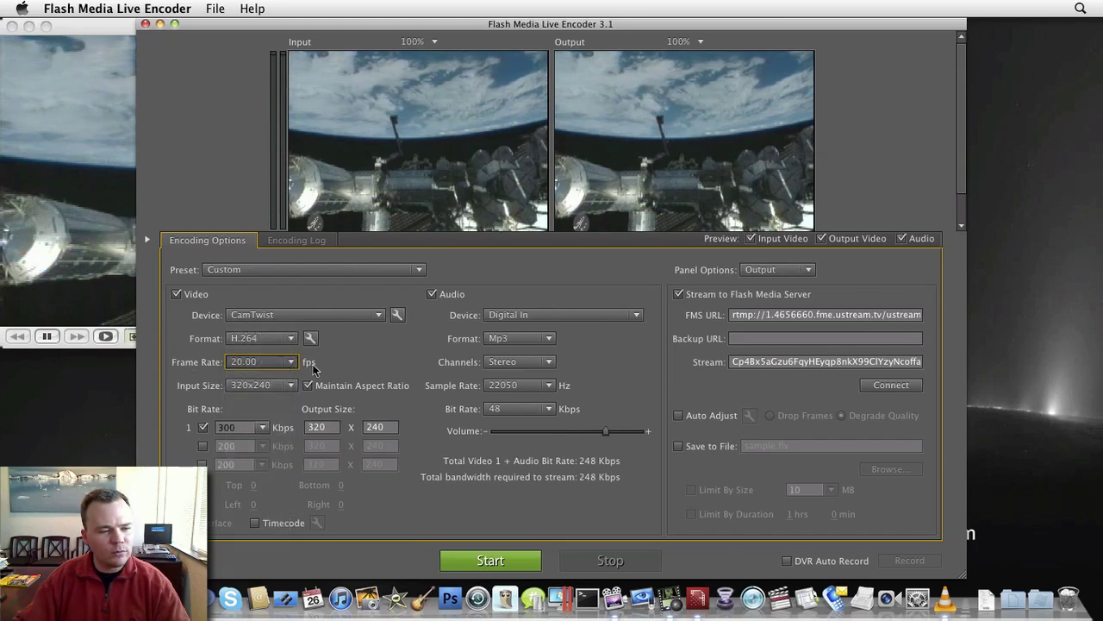
pyautogui.press('3')
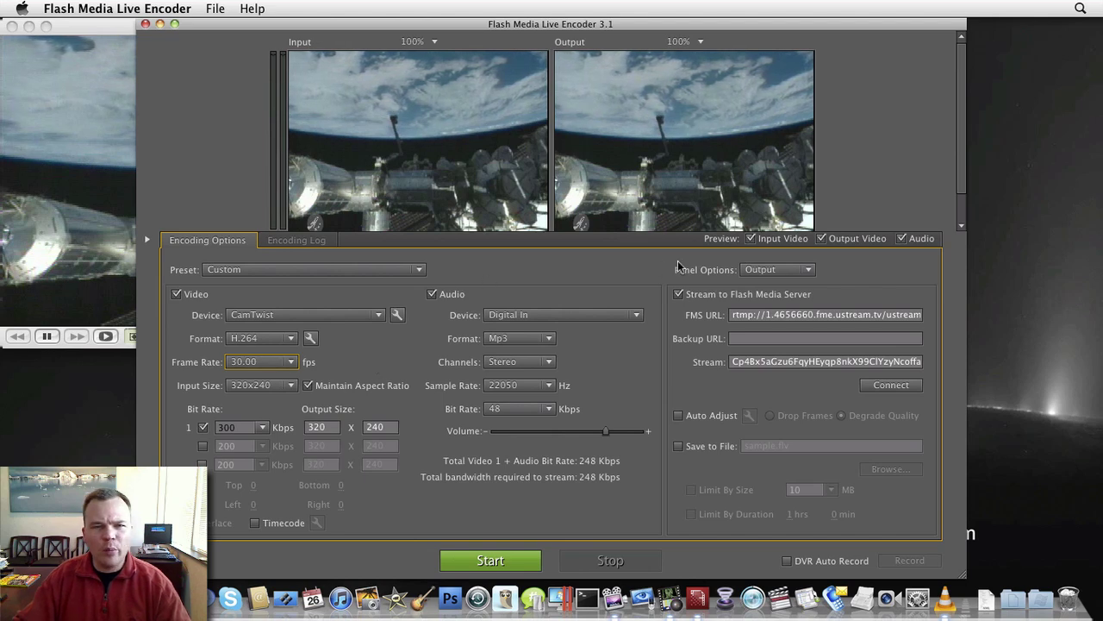
pyautogui.moveTo(961, 150); pyautogui.dragTo(961, 166)
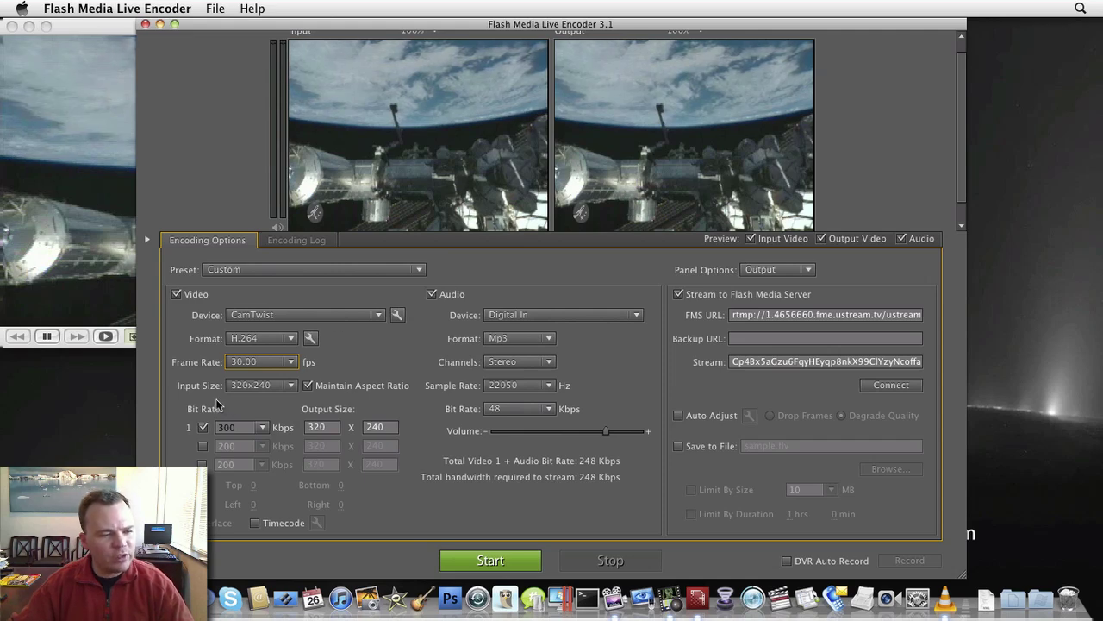
# Pick 640x360 from the video Input Size list
pyautogui.click(293, 386)
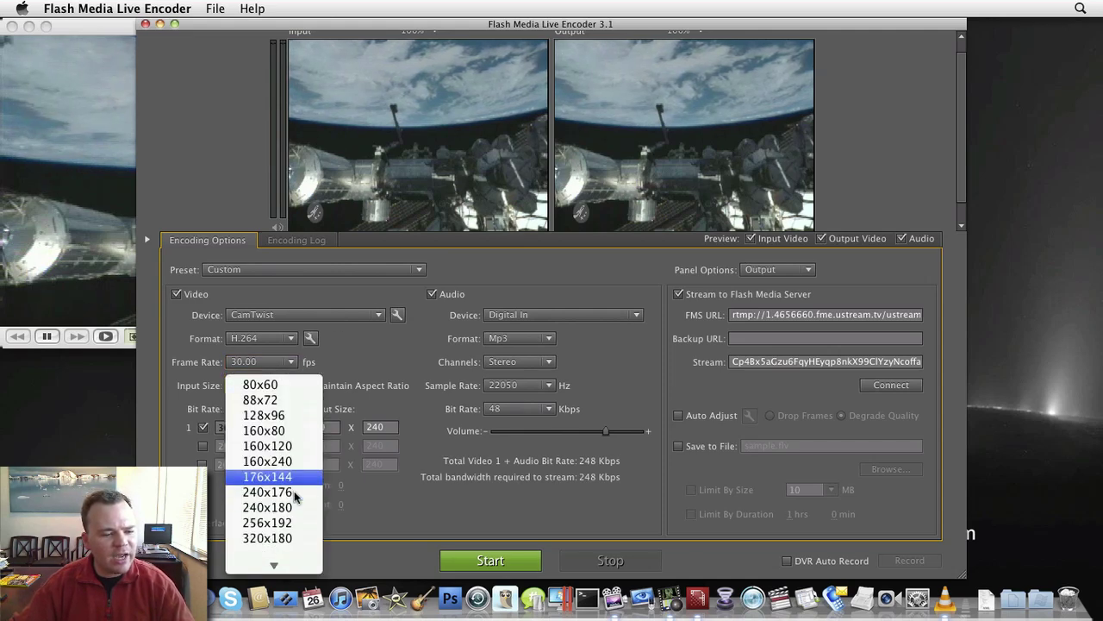
pyautogui.scroll(-5, 294, 491)
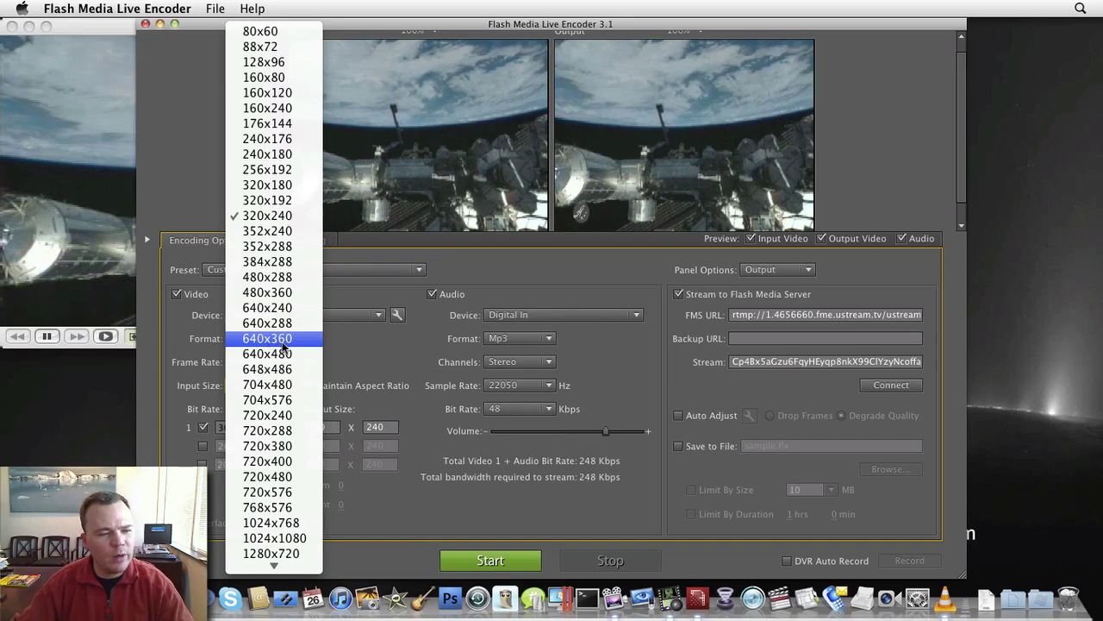
pyautogui.scroll(-1, 284, 344)
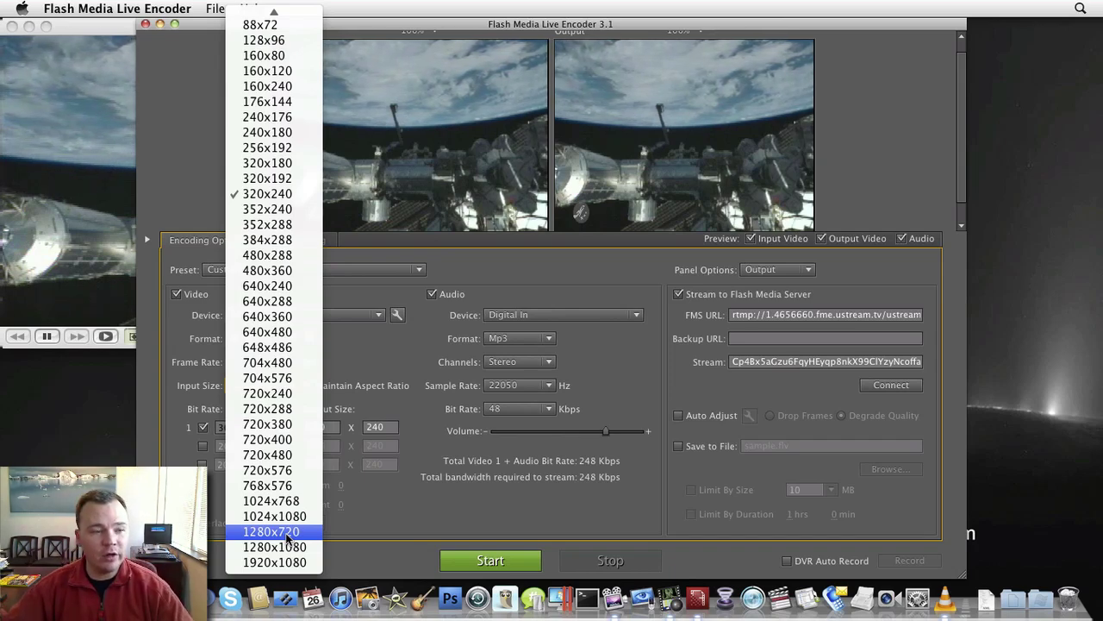
pyautogui.click(265, 316)
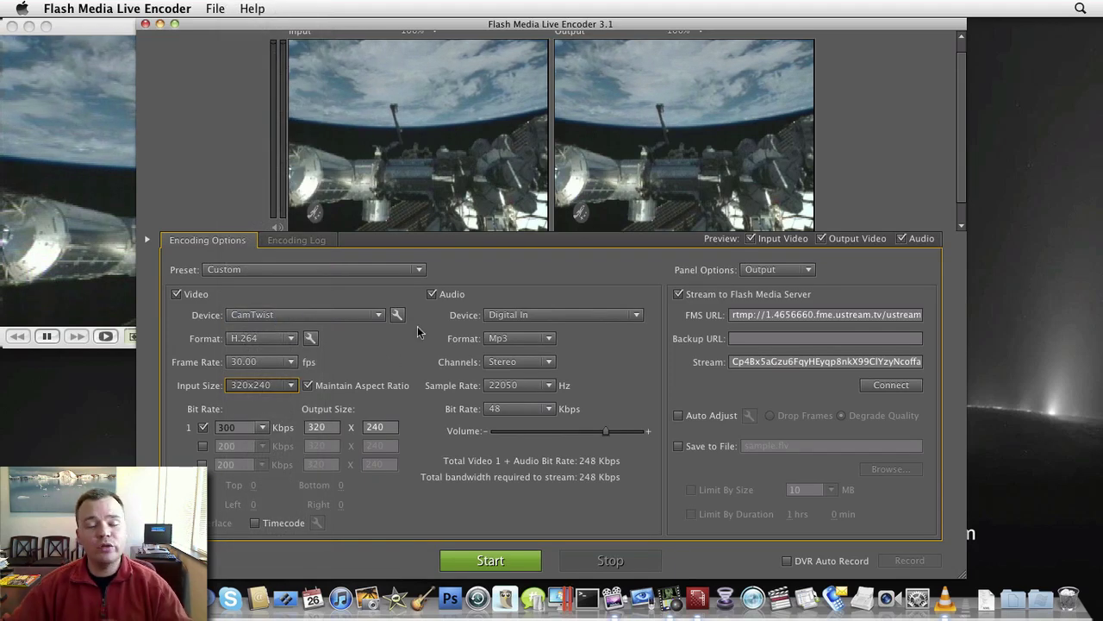
# Zoom both the input and output previews to 50%
pyautogui.click(419, 36)
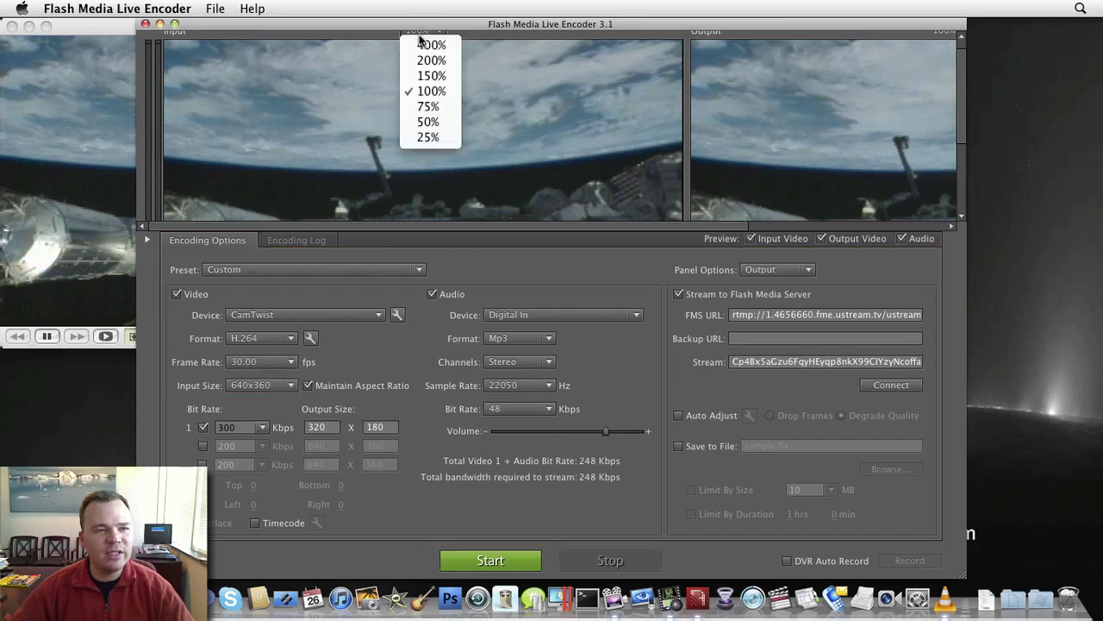
pyautogui.click(431, 126)
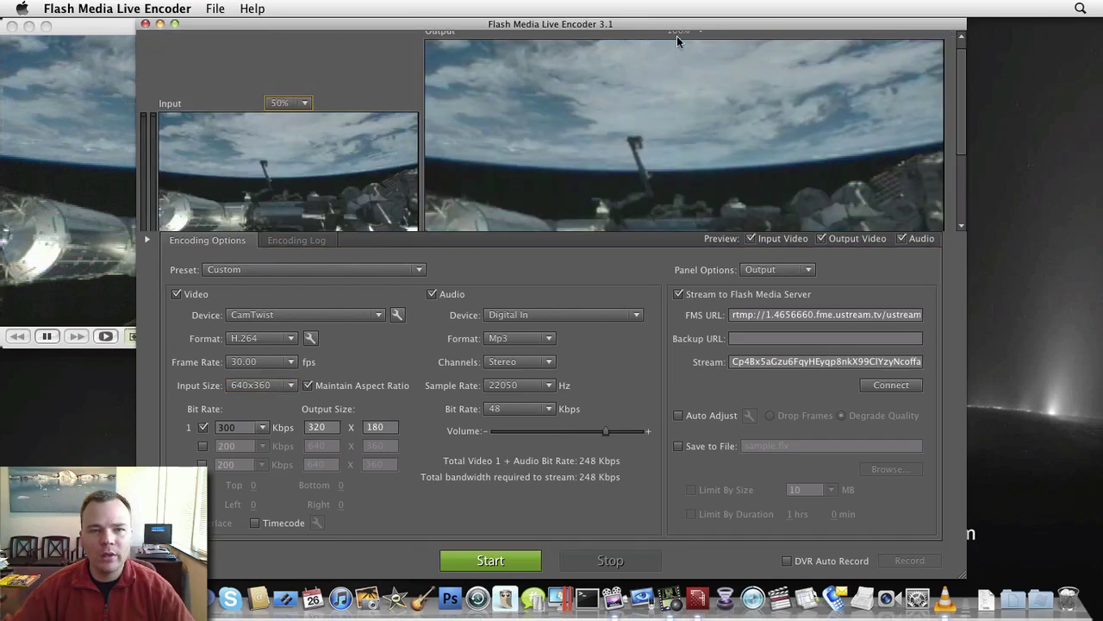
pyautogui.click(676, 34)
pyautogui.click(675, 120)
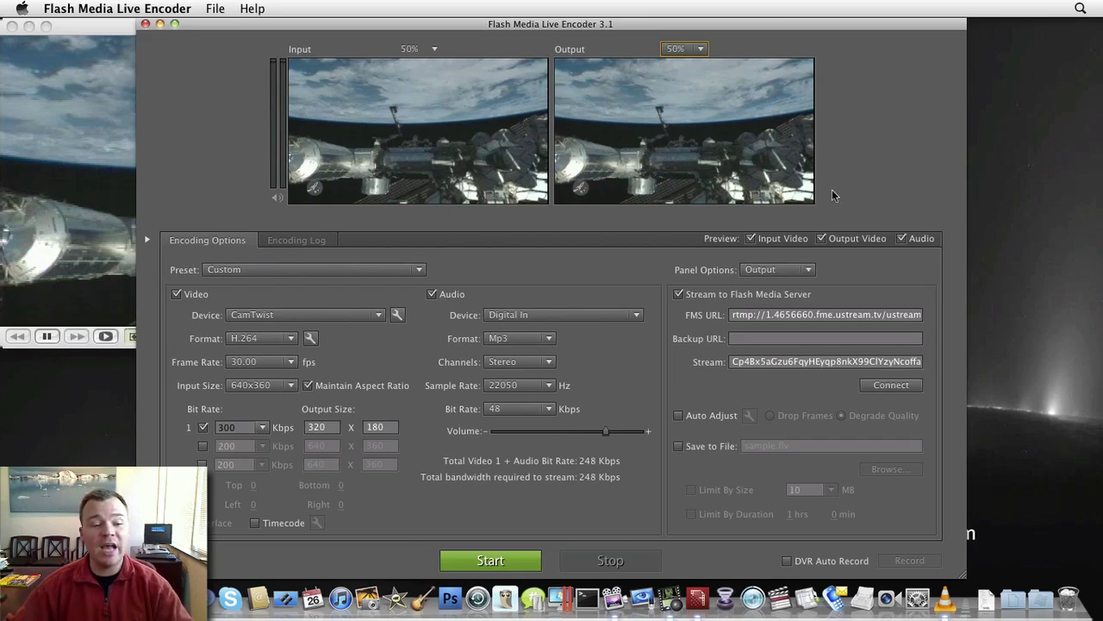
# Raise the video bit rate to 500 Kbps and set the output size to 640x360
pyautogui.doubleClick(243, 428)
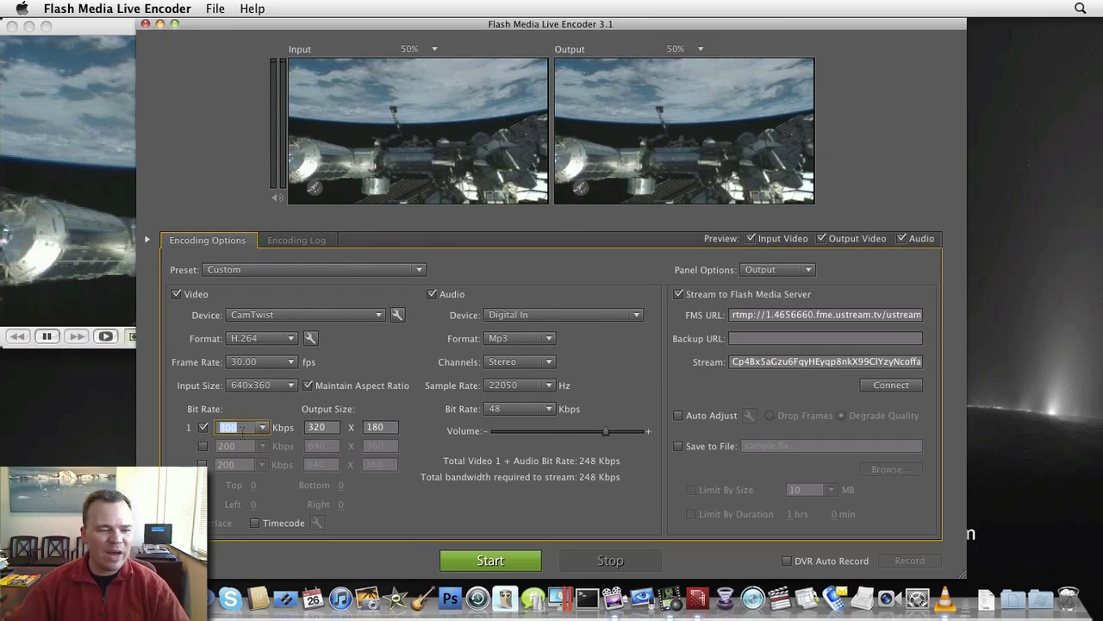
pyautogui.write('500')
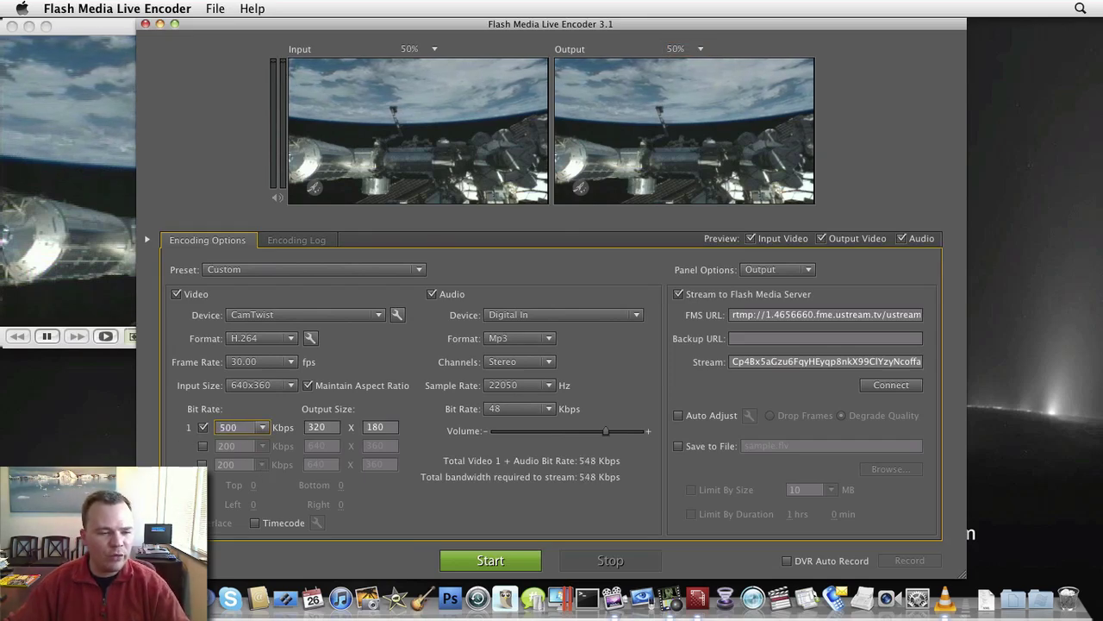
pyautogui.doubleClick(316, 426)
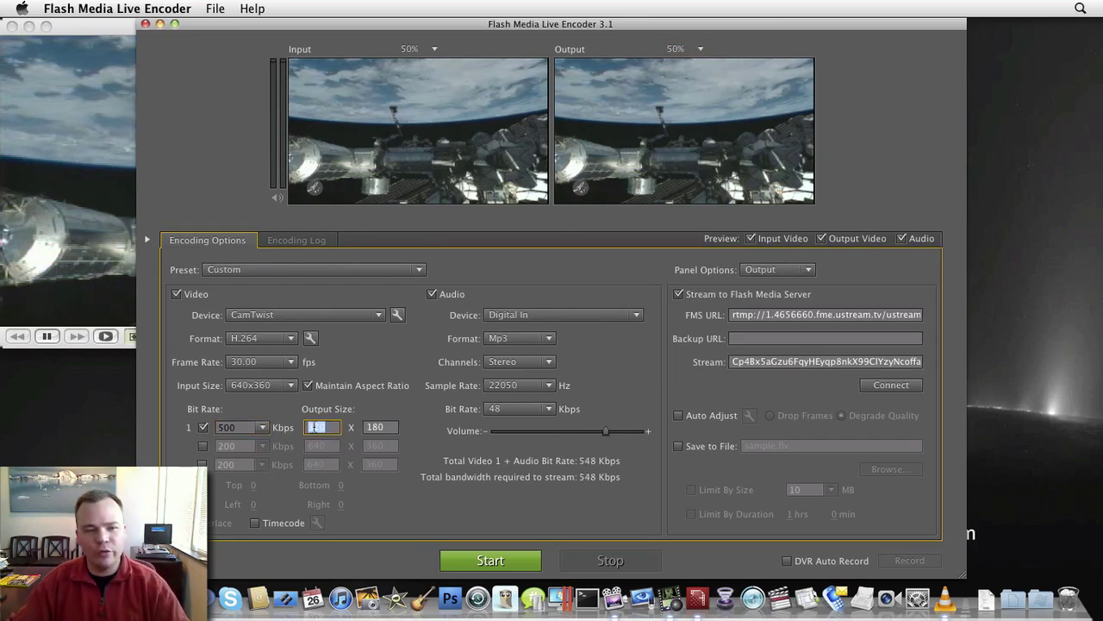
pyautogui.click(318, 431)
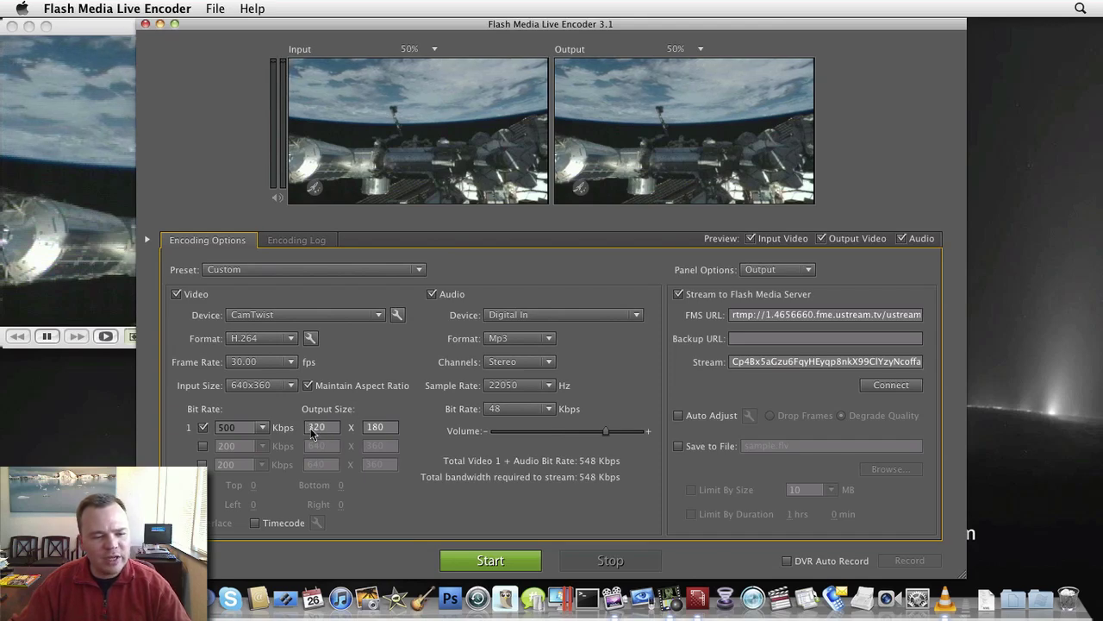
pyautogui.click(385, 432)
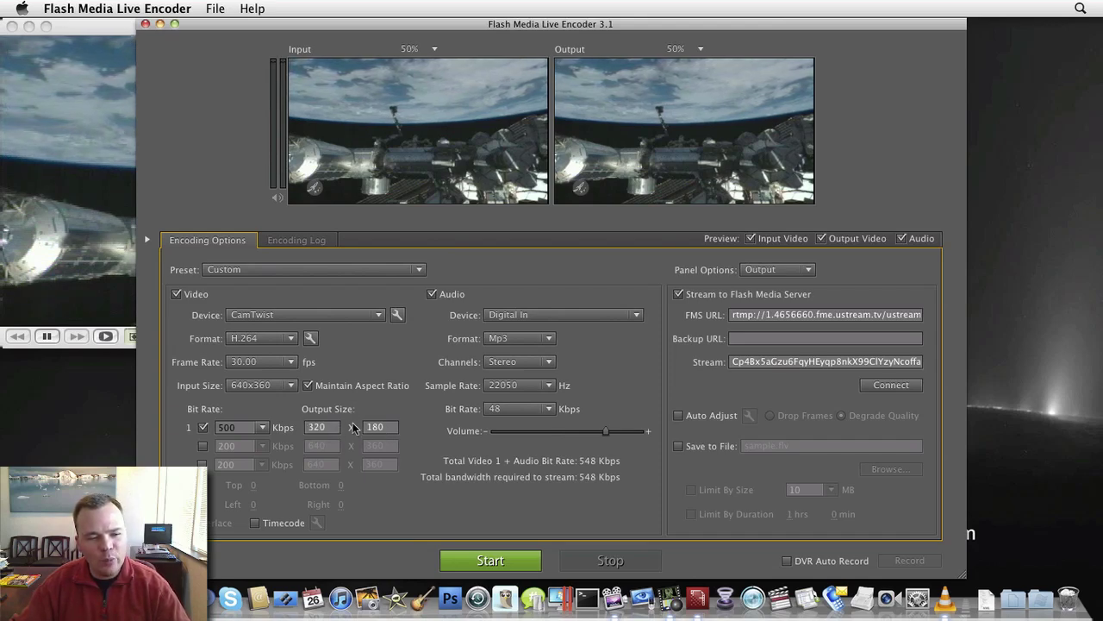
pyautogui.moveTo(335, 427); pyautogui.dragTo(274, 429)
pyautogui.press('Return')
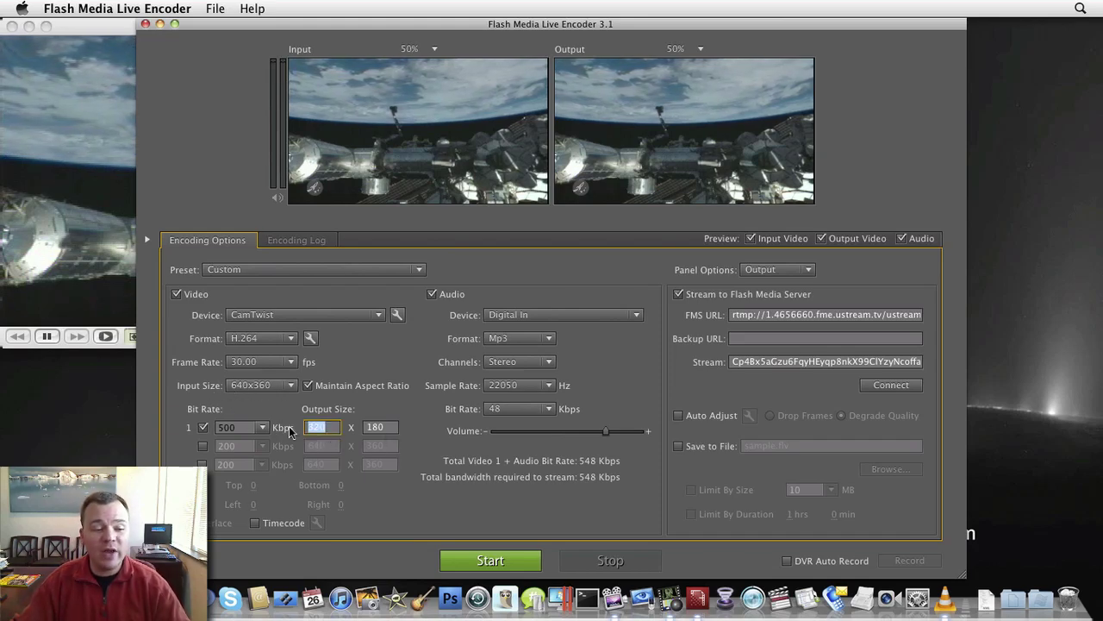
pyautogui.write('640')
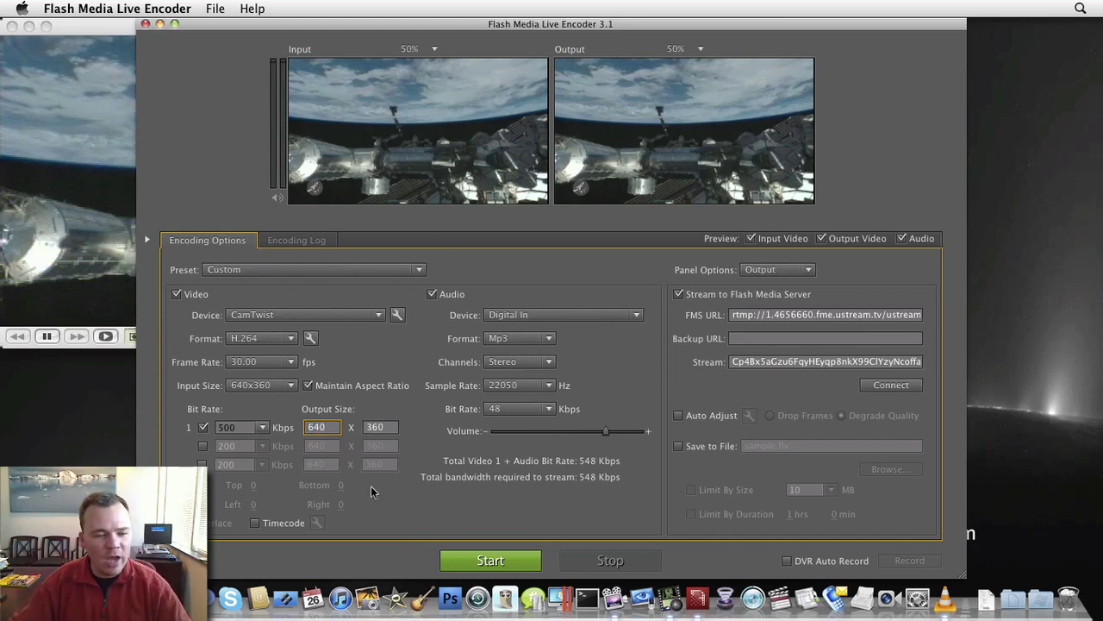
pyautogui.press('Tab')
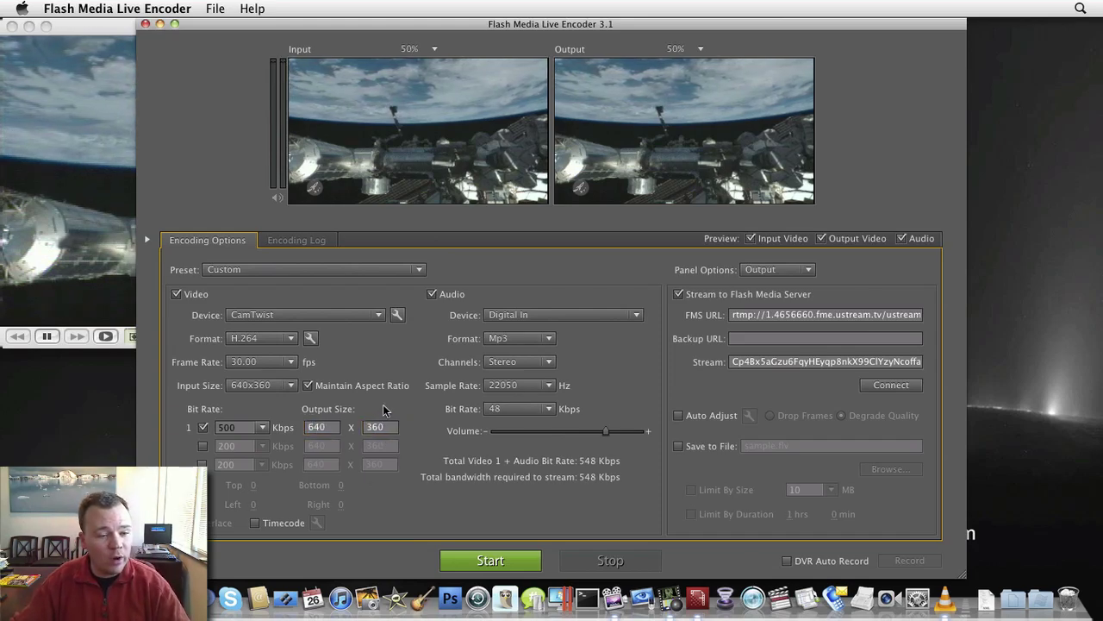
pyautogui.press('Return')
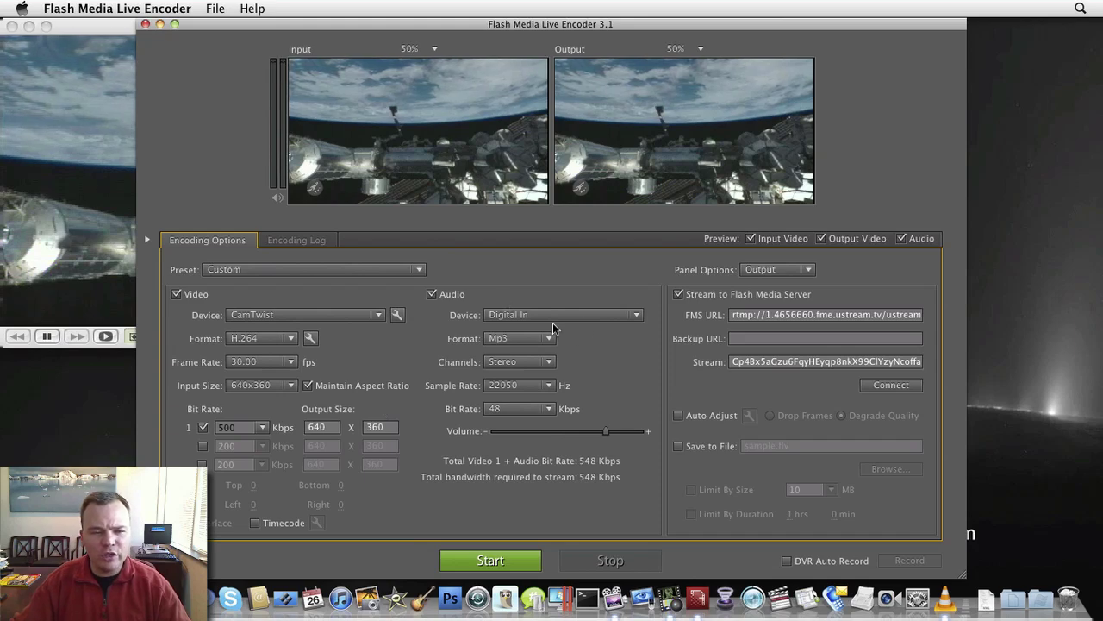
# Keep Soundflower (2ch) as the audio device and switch the audio format to AAC
pyautogui.click(607, 320)
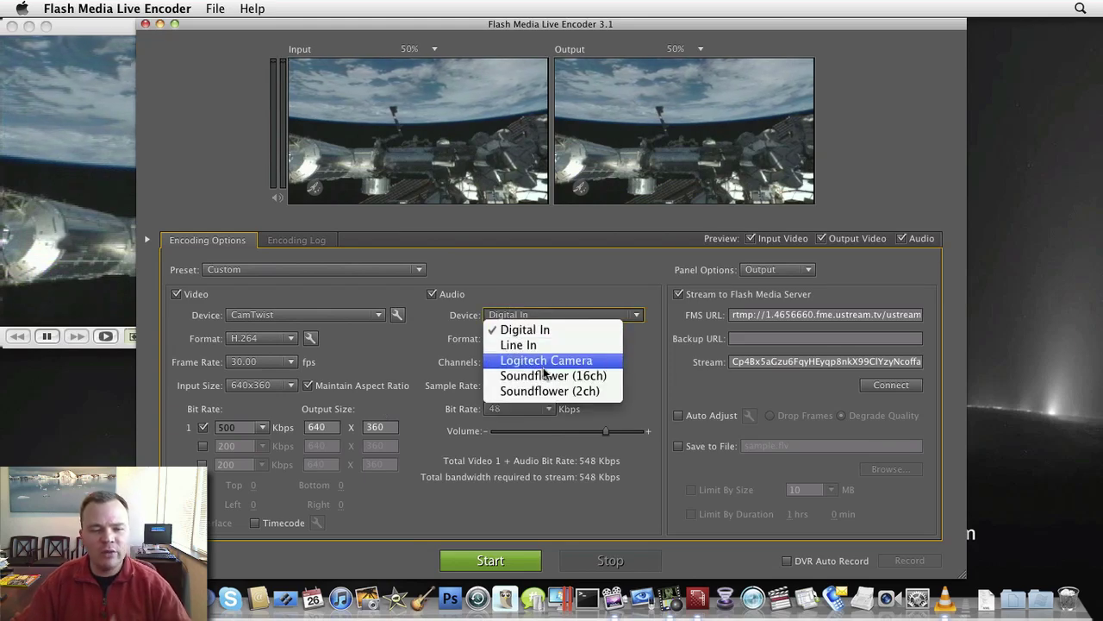
pyautogui.press('Escape')
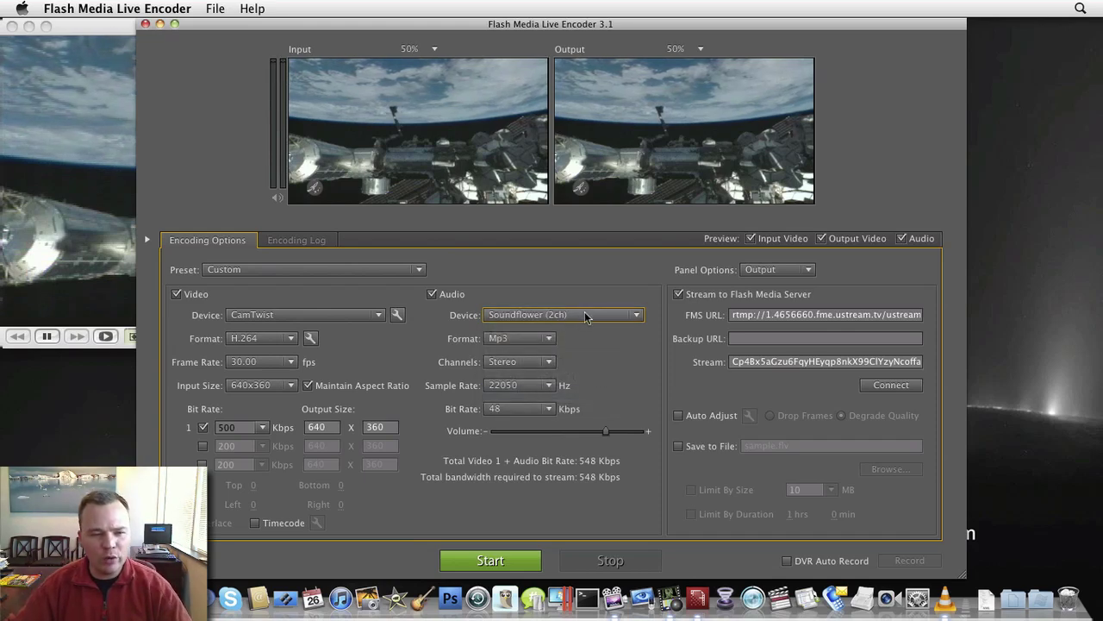
pyautogui.click(522, 337)
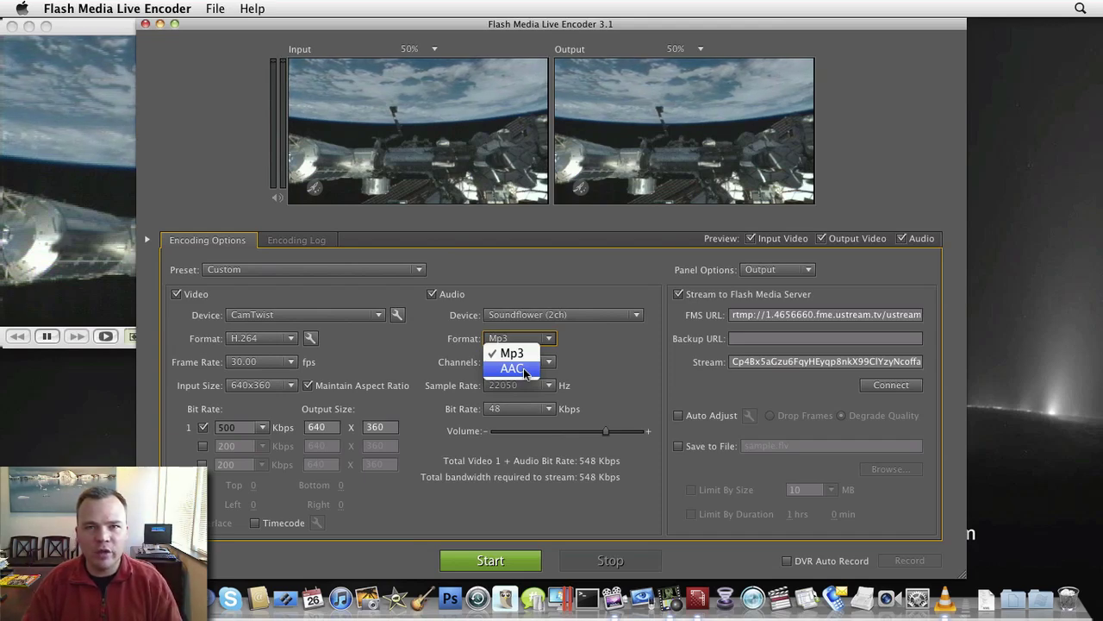
pyautogui.click(523, 368)
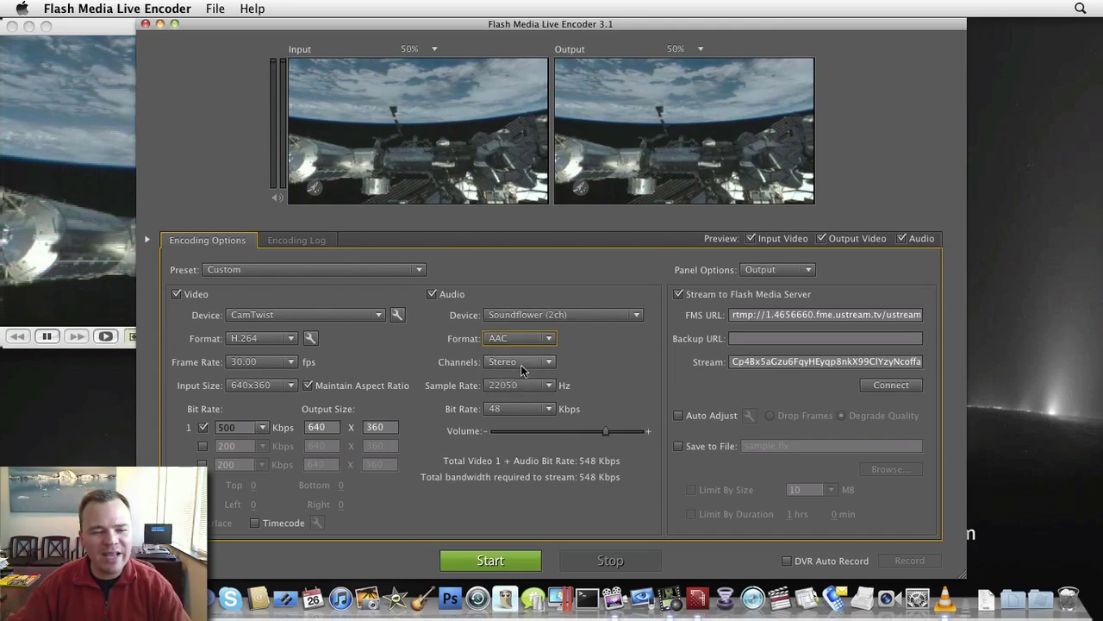
# Set the audio to Mono, 44100 Hz sample rate and 64 Kbps bit rate
pyautogui.click(547, 362)
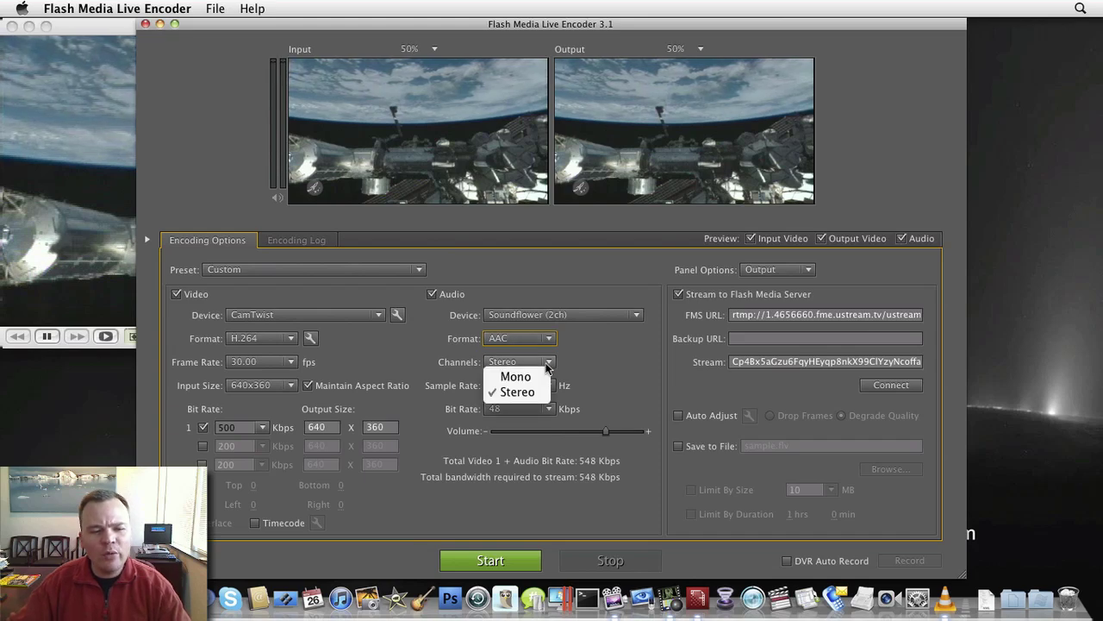
pyautogui.click(517, 392)
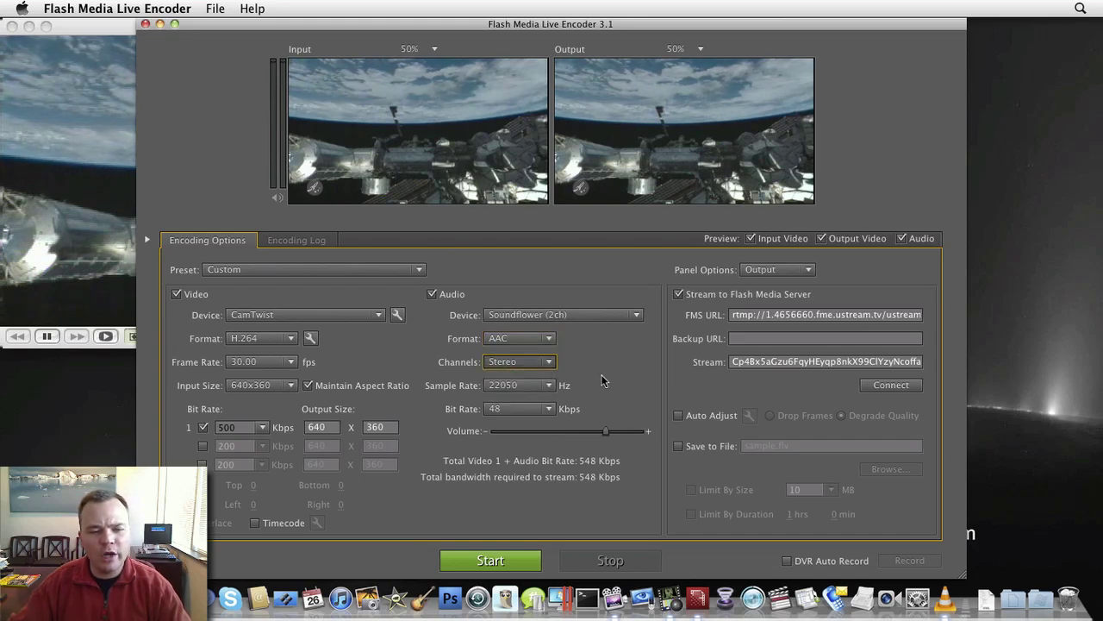
pyautogui.press('Up')
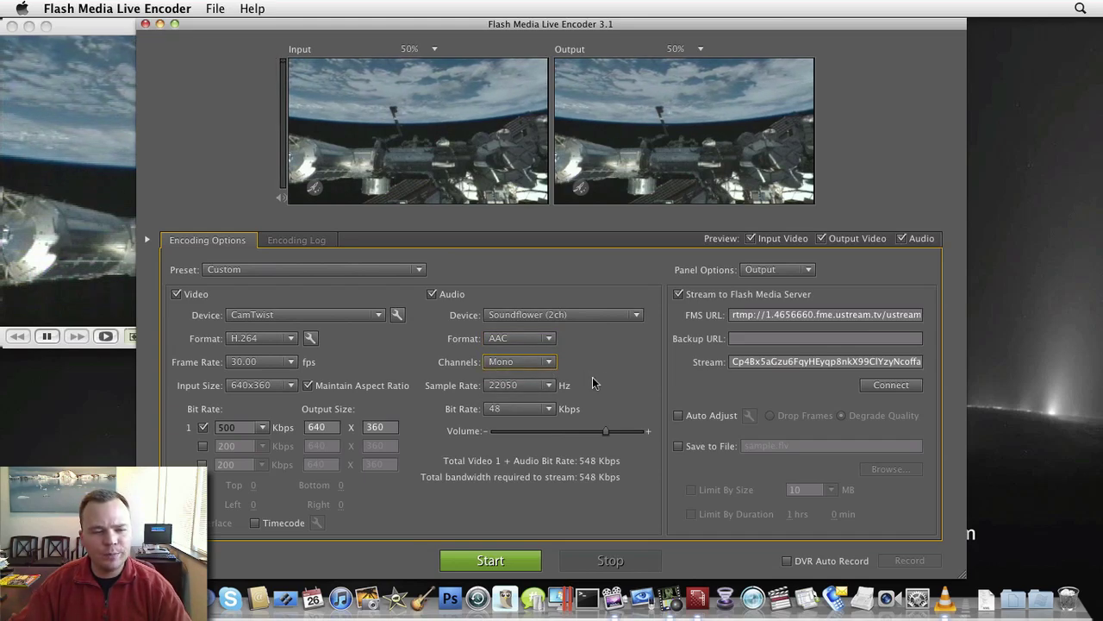
pyautogui.click(545, 384)
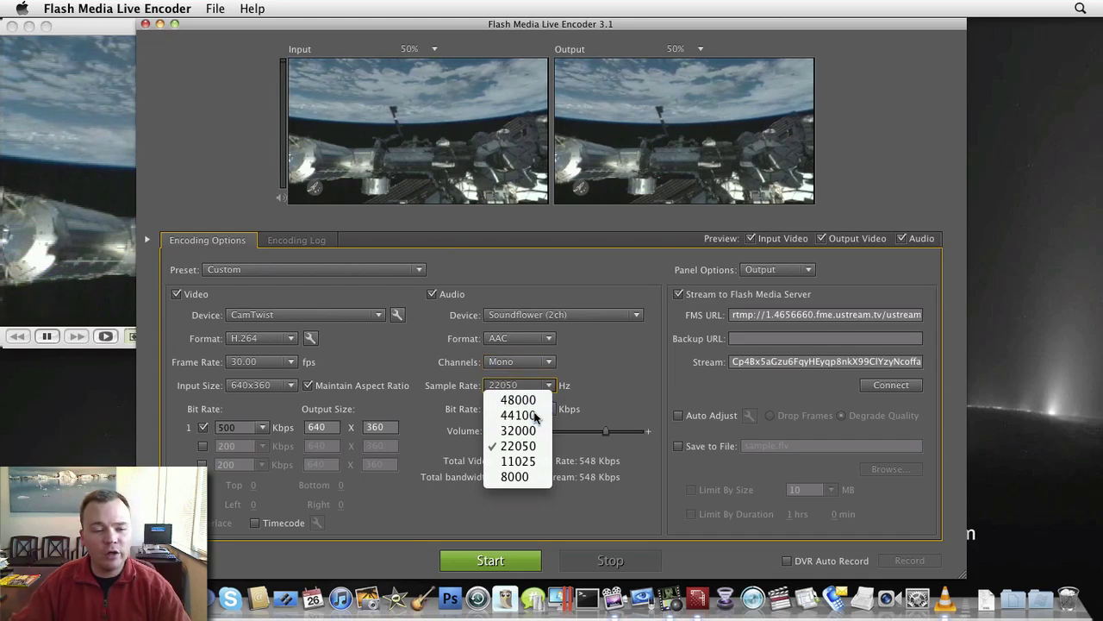
pyautogui.click(520, 415)
pyautogui.click(548, 408)
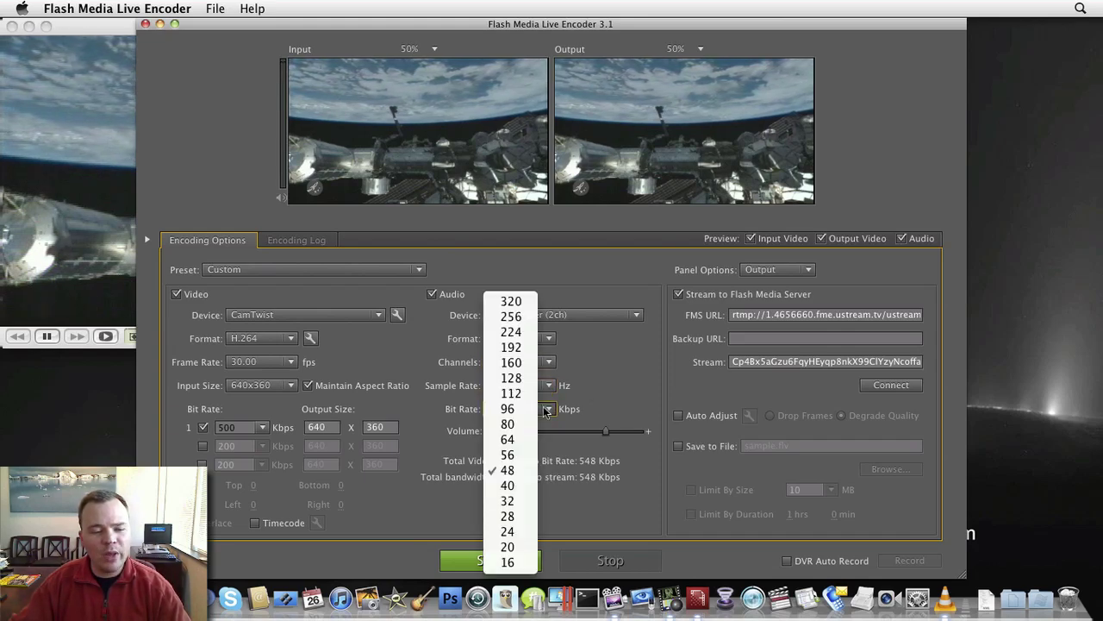
pyautogui.click(507, 441)
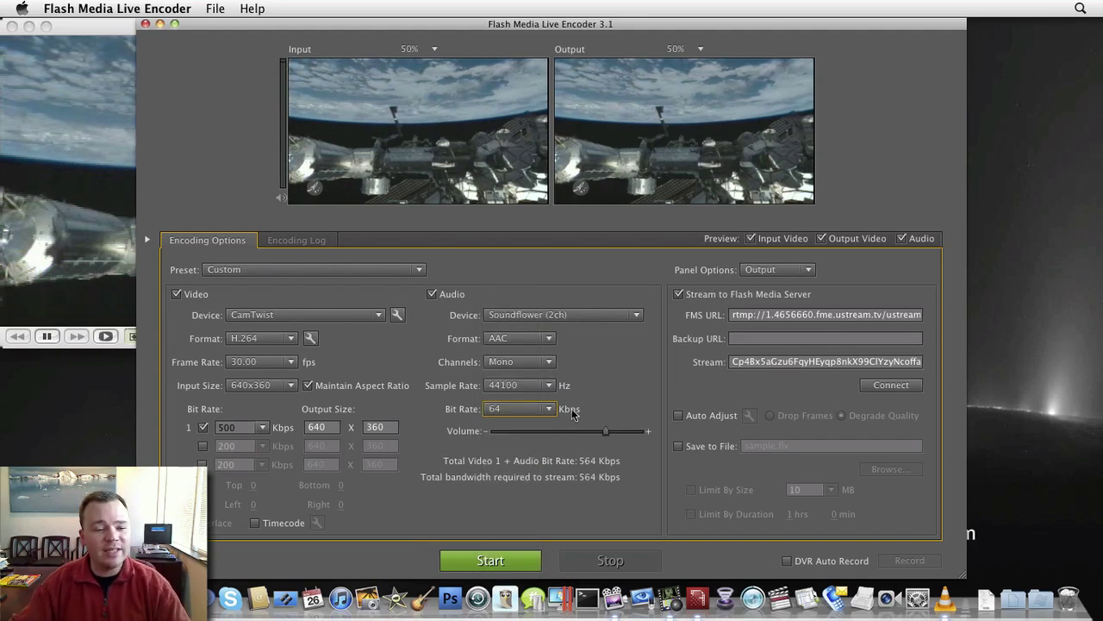
# Review the full Ustream server URL in the FMS URL field
pyautogui.click(739, 317)
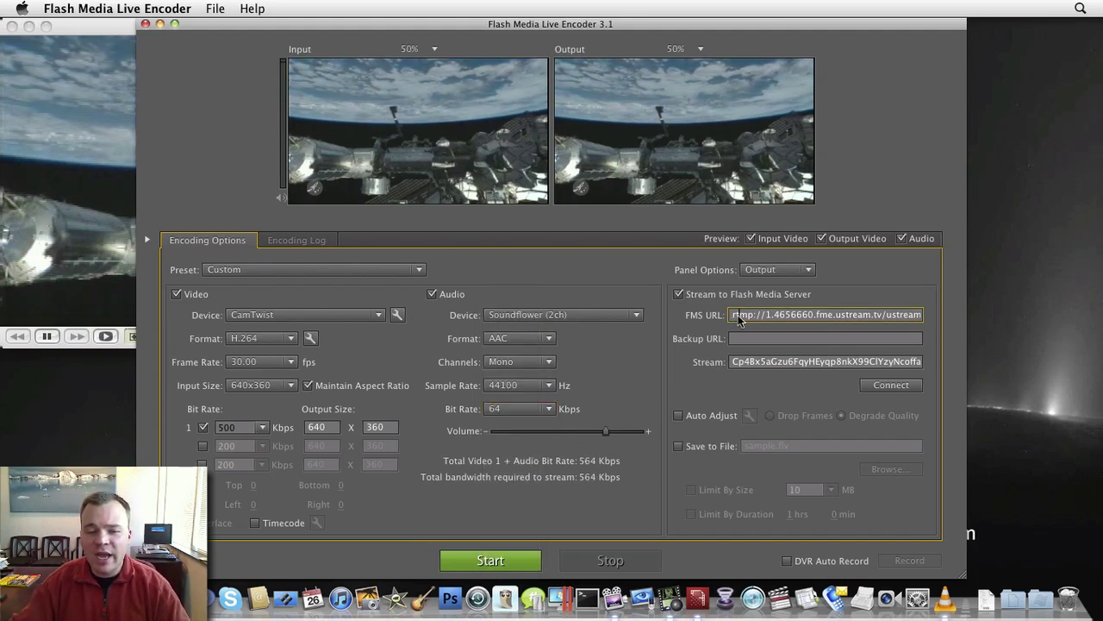
pyautogui.moveTo(734, 315); pyautogui.dragTo(952, 325)
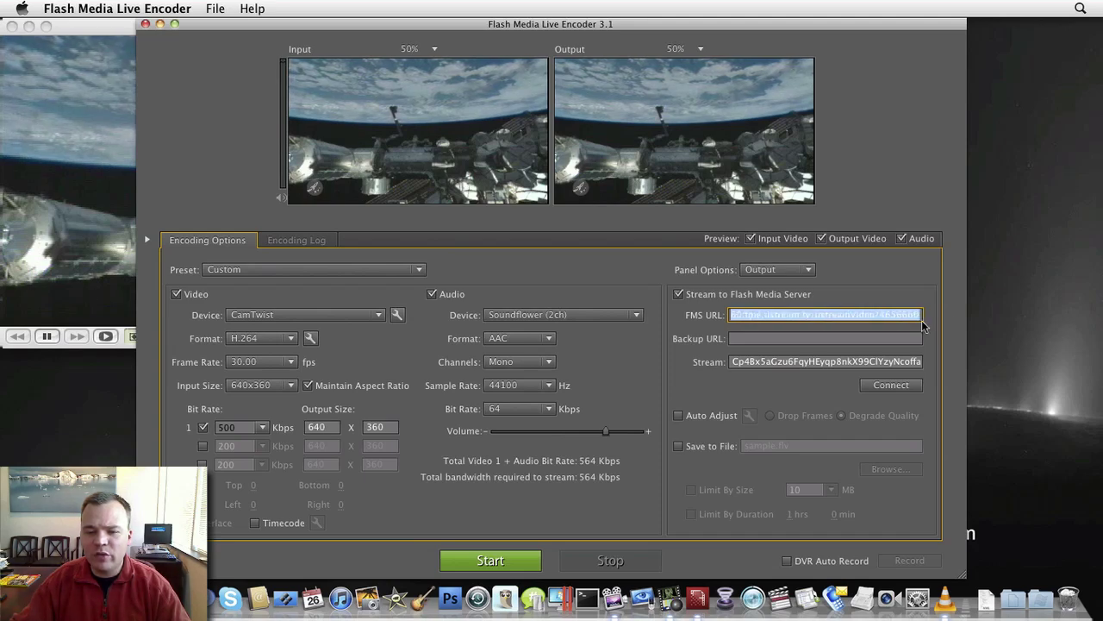
pyautogui.click(911, 315)
pyautogui.moveTo(824, 311); pyautogui.dragTo(700, 304)
pyautogui.click(769, 314)
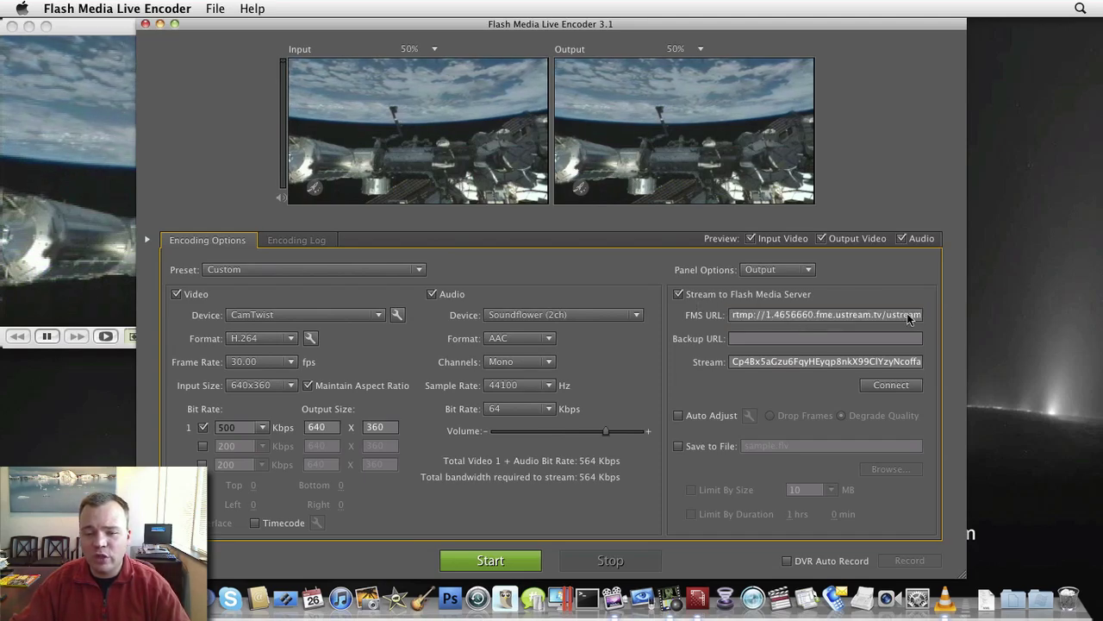
# Replace the Stream field with the pasted Ustream key and check its 'offair' ending
pyautogui.doubleClick(745, 362)
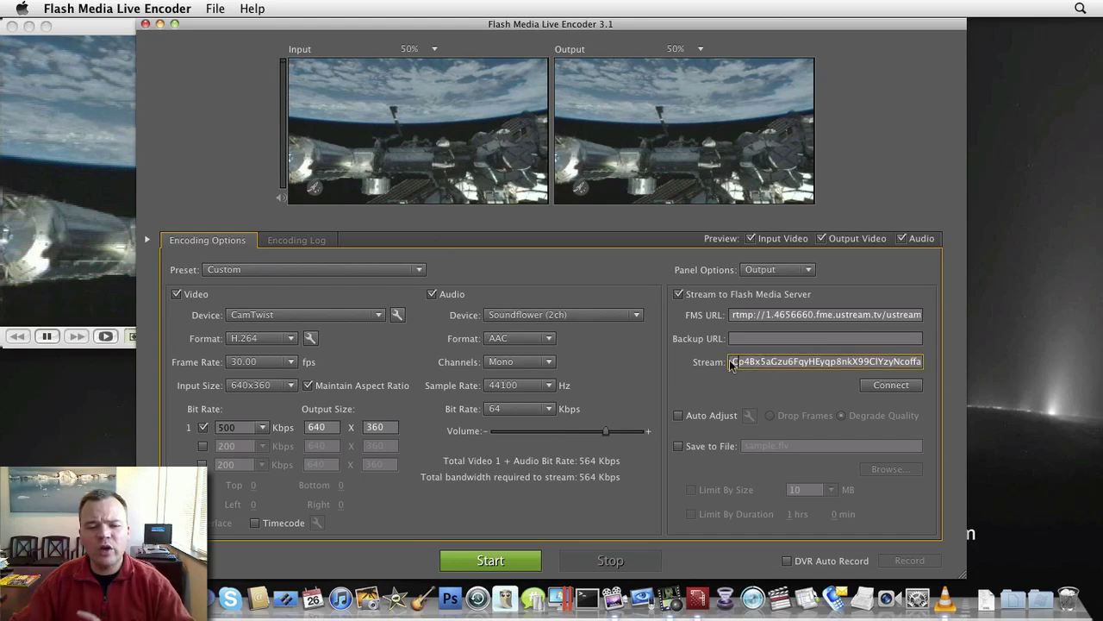
pyautogui.press('Delete')
pyautogui.press('super+v')
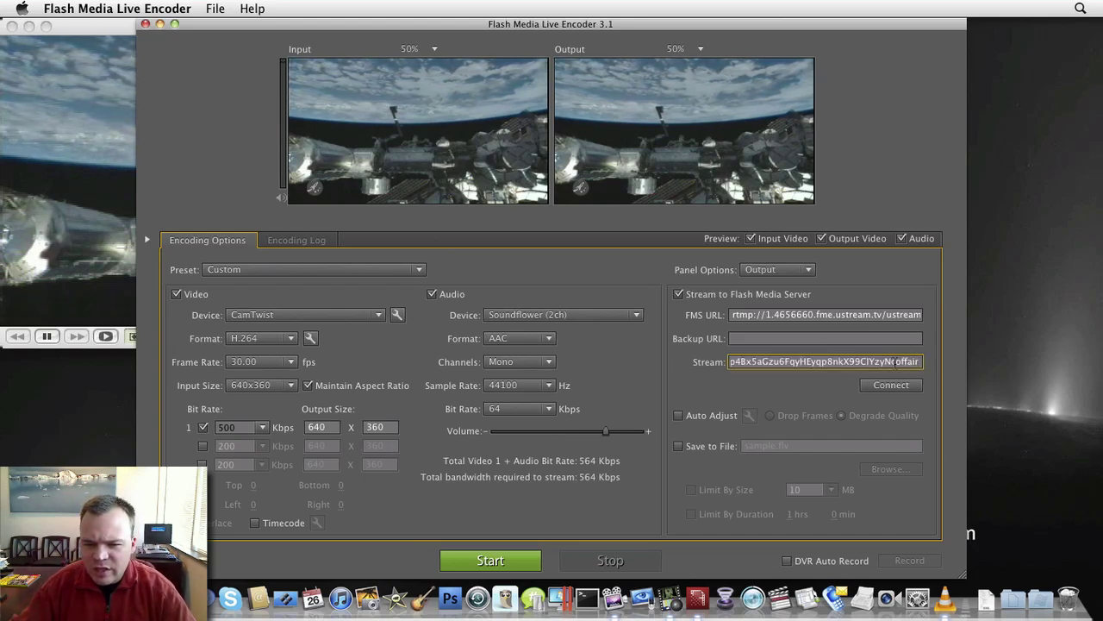
pyautogui.moveTo(894, 362); pyautogui.dragTo(915, 362)
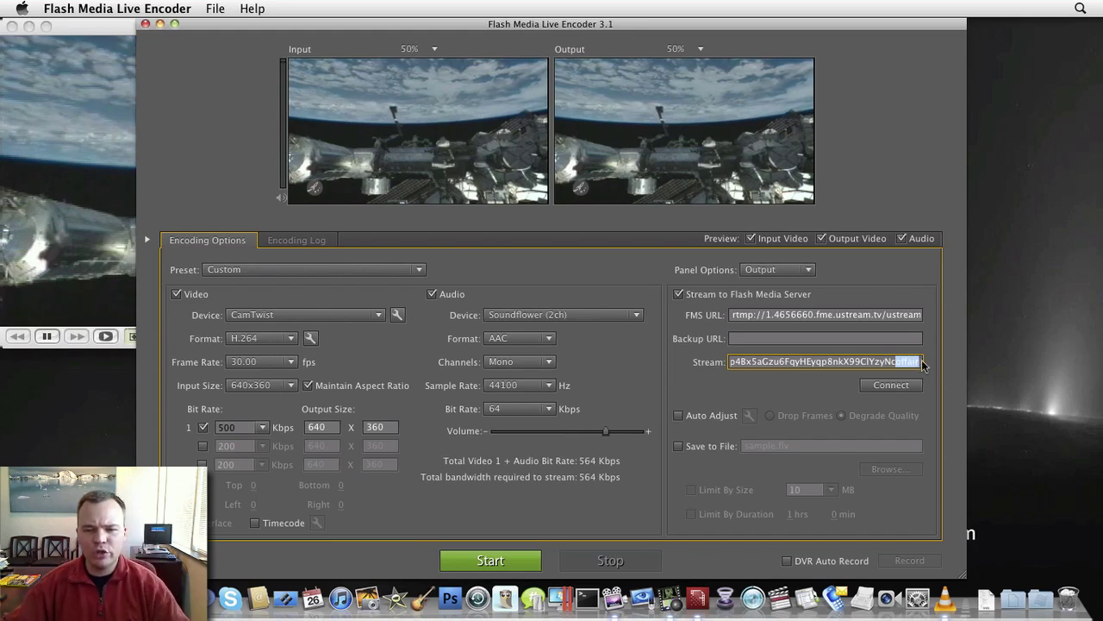
pyautogui.click(912, 362)
# Start streaming the ISS feed, then switch to Safari's Spacevidcast ISS live page
pyautogui.click(508, 560)
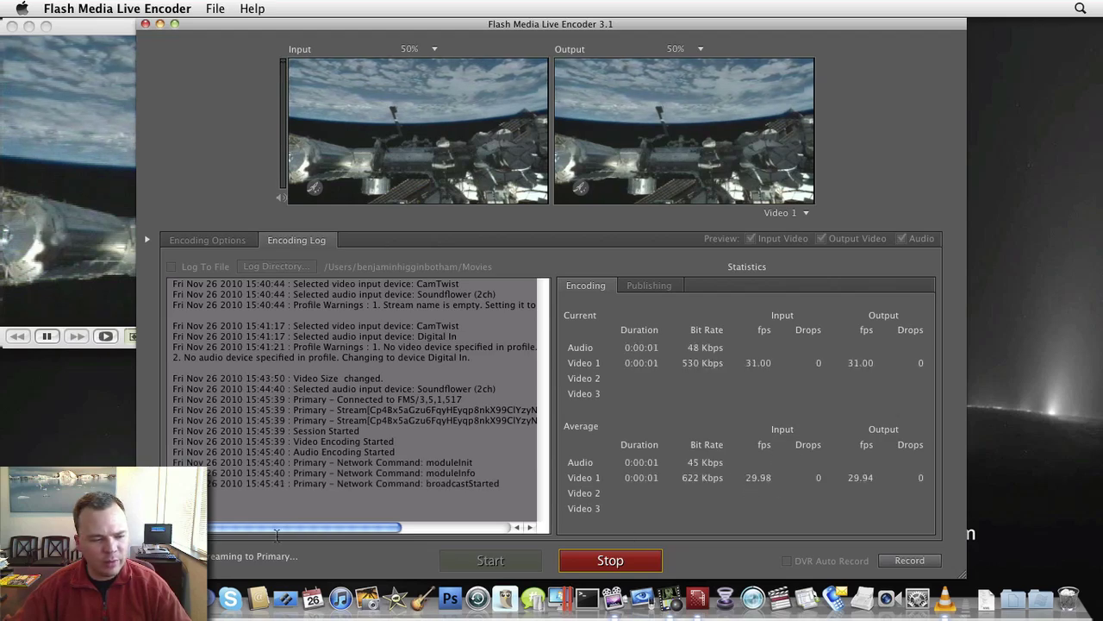
pyautogui.press('super+Tab')
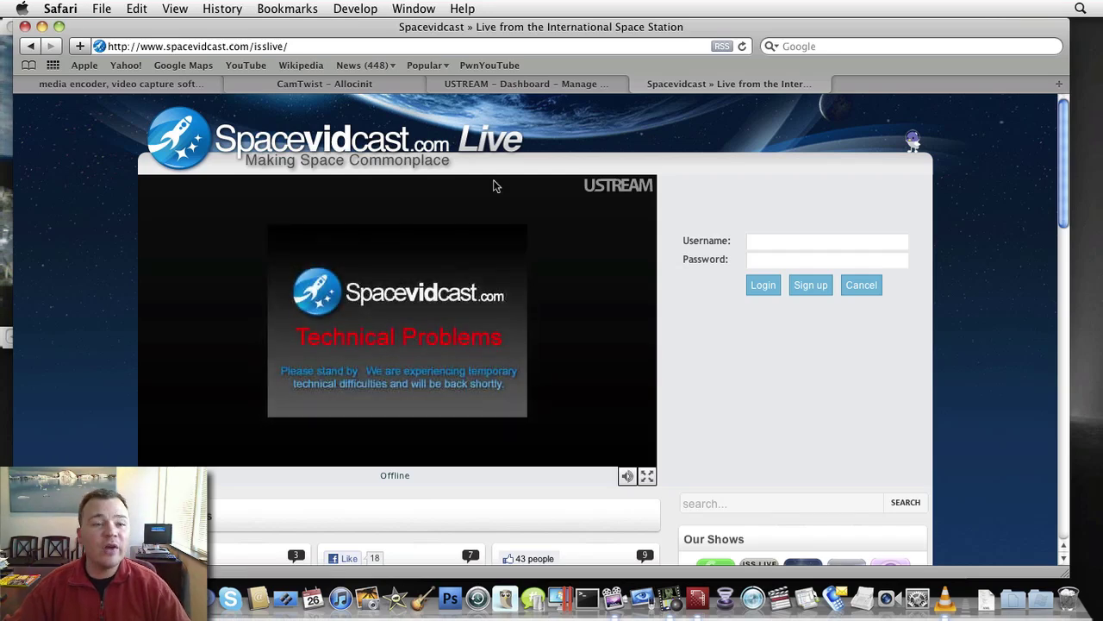
# Check the Ustream Dashboard for Live ISS Video, then return to the encoder
pyautogui.click(554, 83)
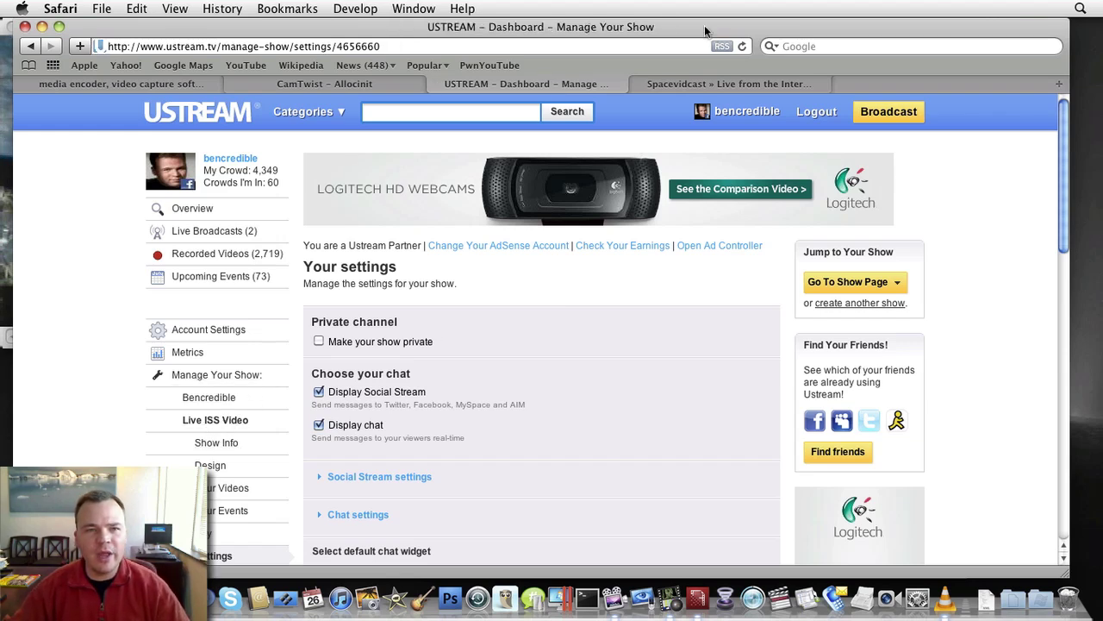
pyautogui.press('super+h')
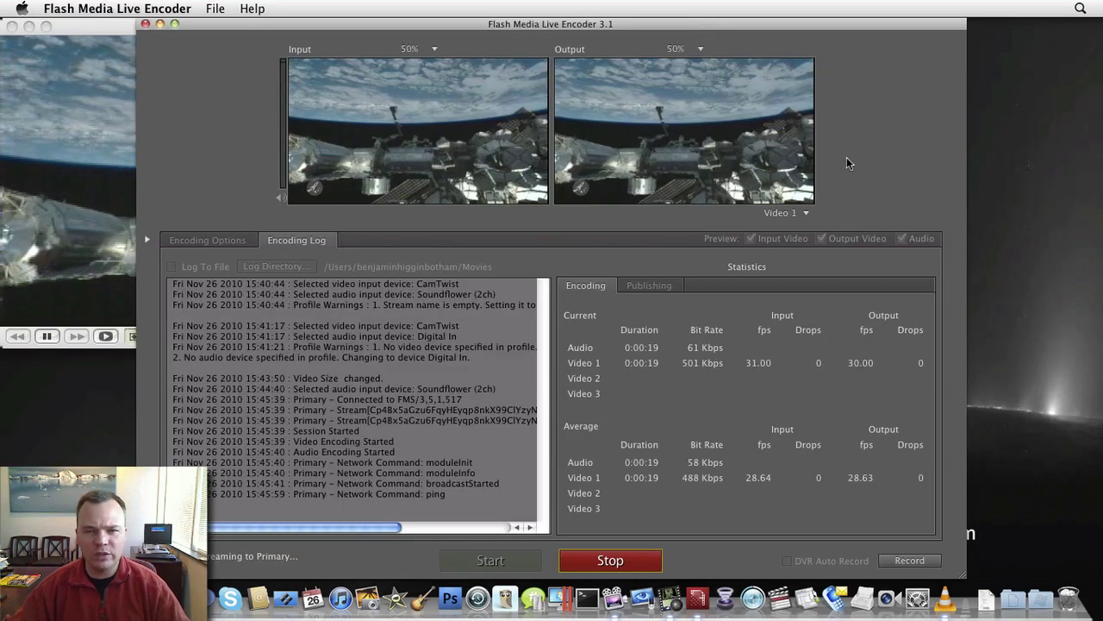
# Stop the stream and delete the 'offair' suffix from the stream key
pyautogui.click(603, 566)
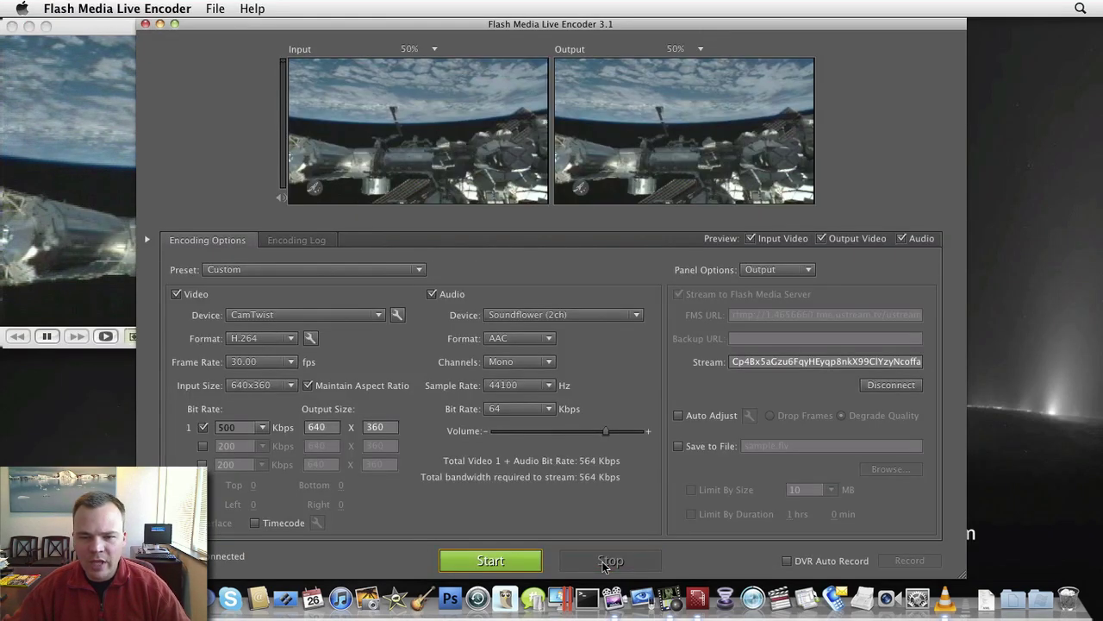
pyautogui.moveTo(918, 362); pyautogui.dragTo(930, 366)
pyautogui.press('Right')
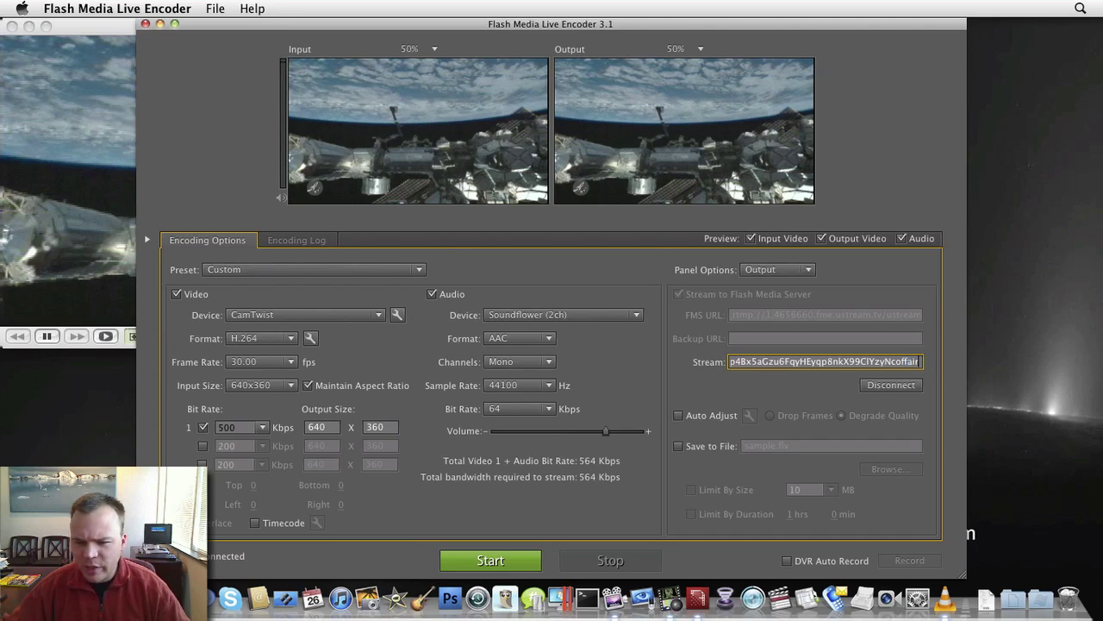
pyautogui.hotkey('shift', 'Left')
pyautogui.hotkey('shift', 'Left')
pyautogui.hotkey('shift', 'Left')
pyautogui.hotkey('shift', 'Left')
pyautogui.hotkey('shift', 'Left')
pyautogui.hotkey('shift', 'Left')
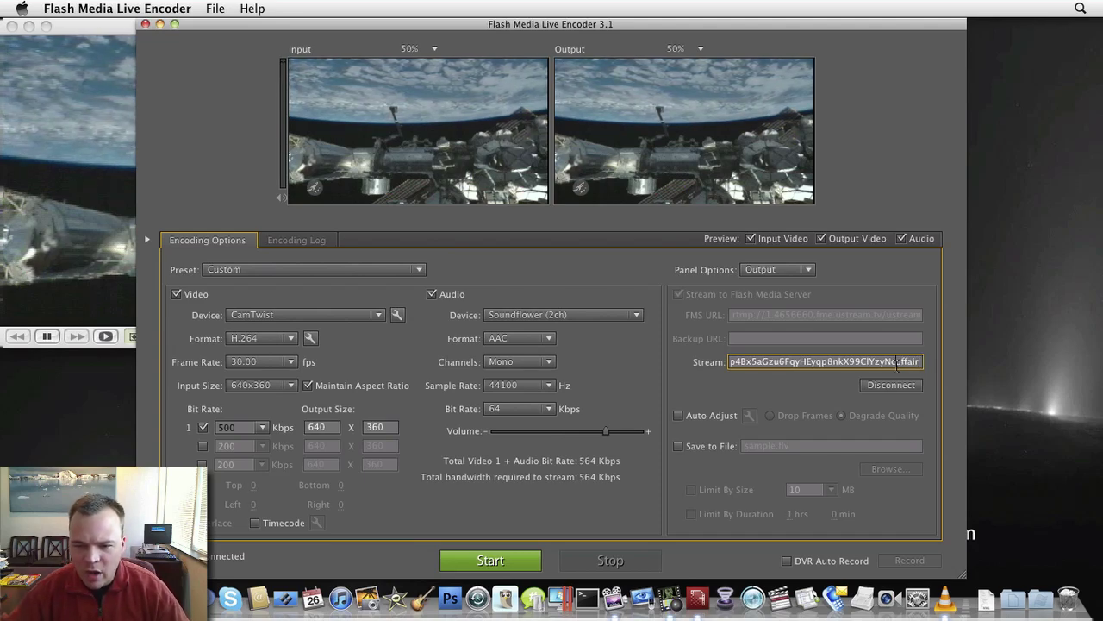
pyautogui.press('BackSpace')
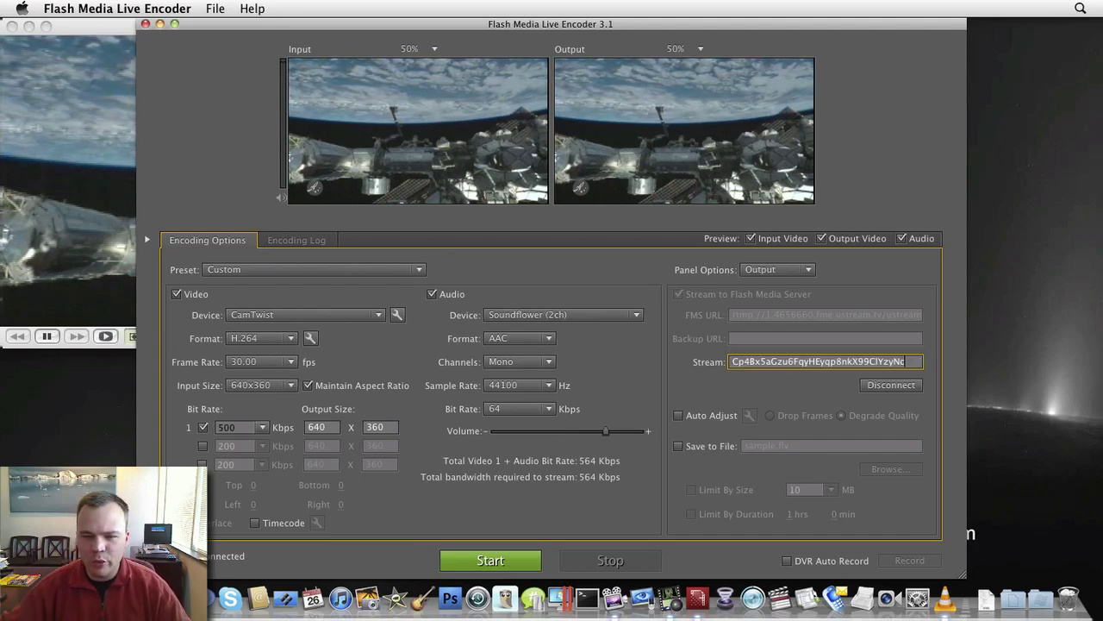
# Reconnect to the Ustream server and restart the live stream
pyautogui.click(898, 385)
pyautogui.click(898, 387)
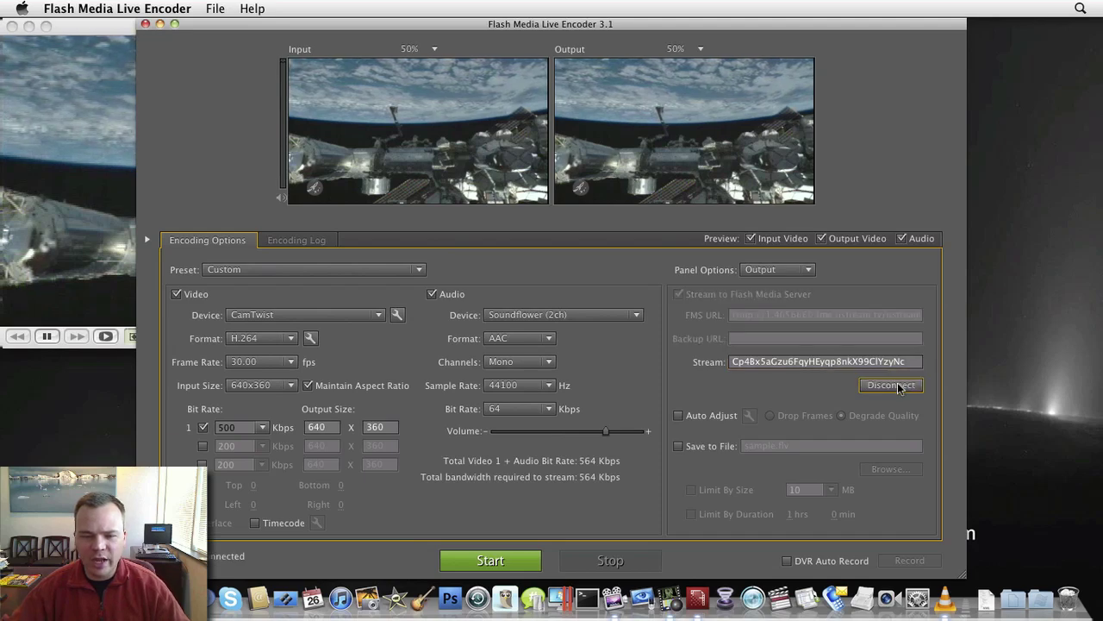
pyautogui.click(484, 561)
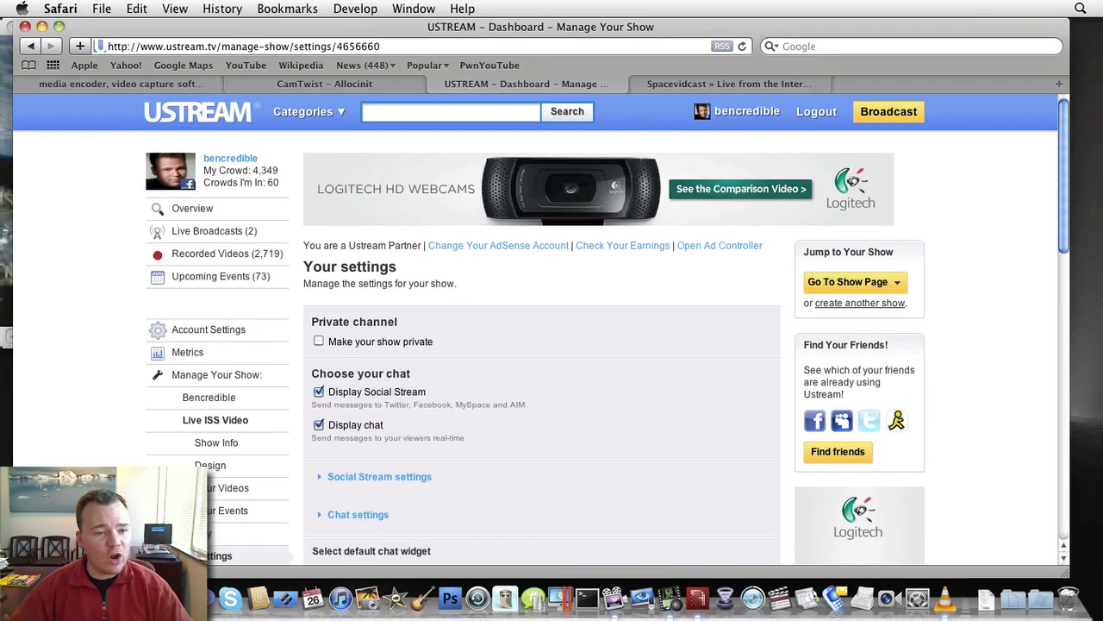
# Return to Safari's Spacevidcast page and watch the Ustream player switch to the live ISS feed
pyautogui.click(683, 84)
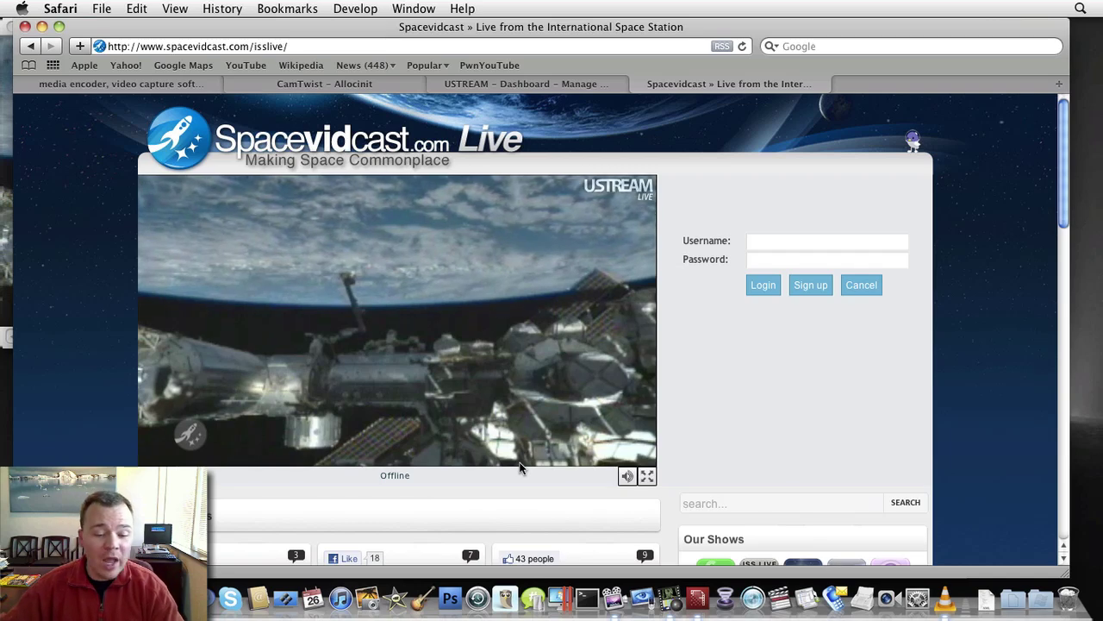
# Stop the Ustream broadcast and save the current encoder settings over the existing LiveISS.xml profile
pyautogui.click(697, 597)
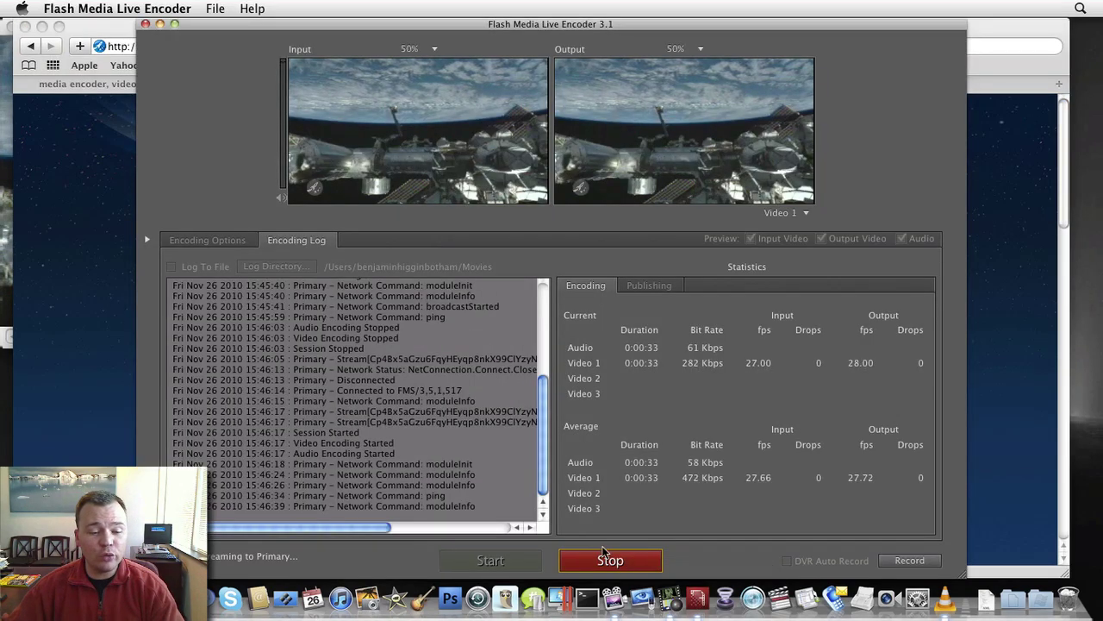
pyautogui.click(603, 558)
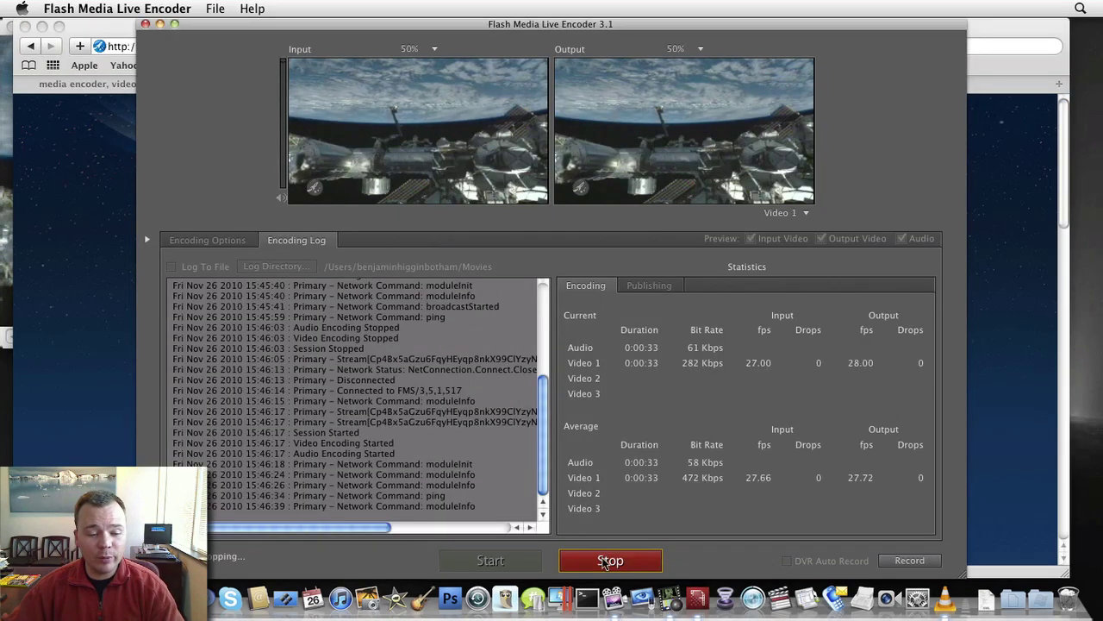
pyautogui.click(215, 8)
pyautogui.click(245, 43)
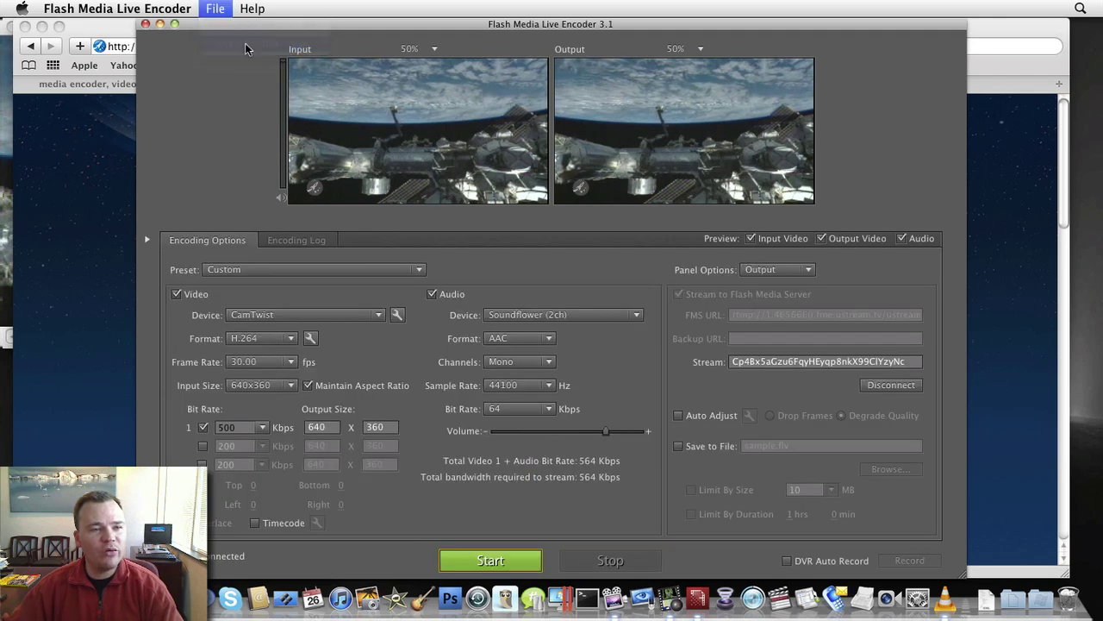
pyautogui.click(497, 201)
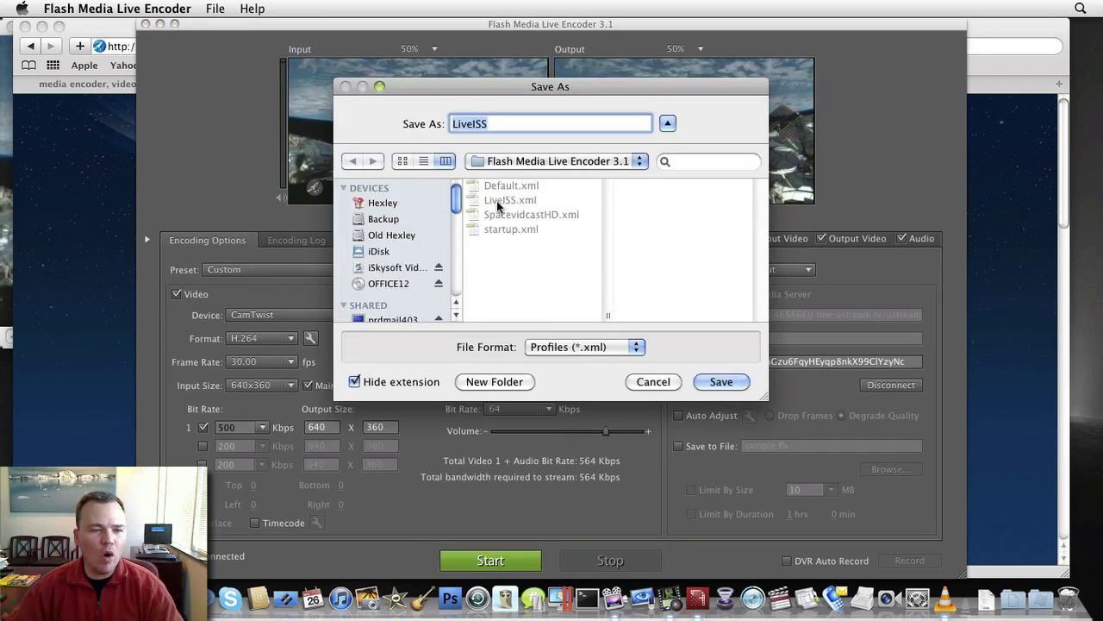
pyautogui.click(721, 381)
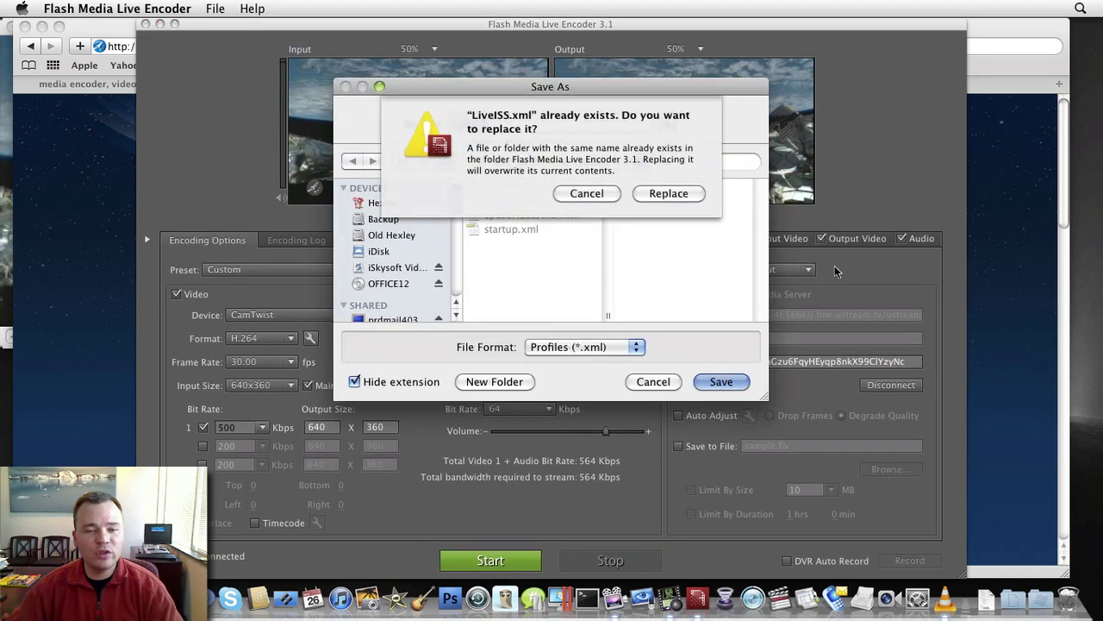
pyautogui.click(675, 195)
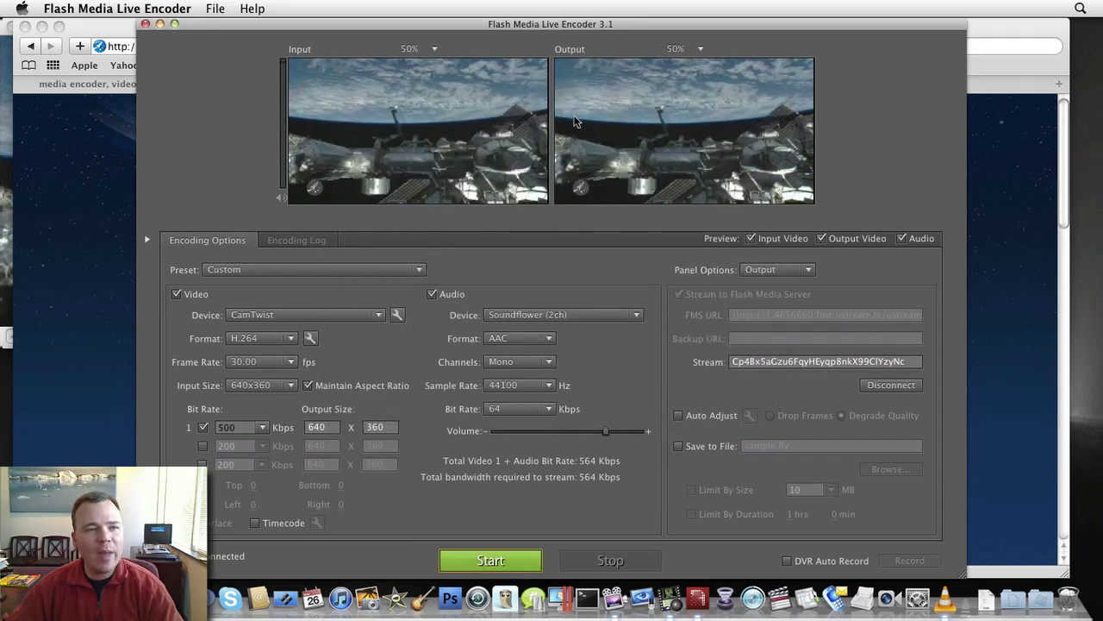
pyautogui.click(214, 9)
pyautogui.click(215, 8)
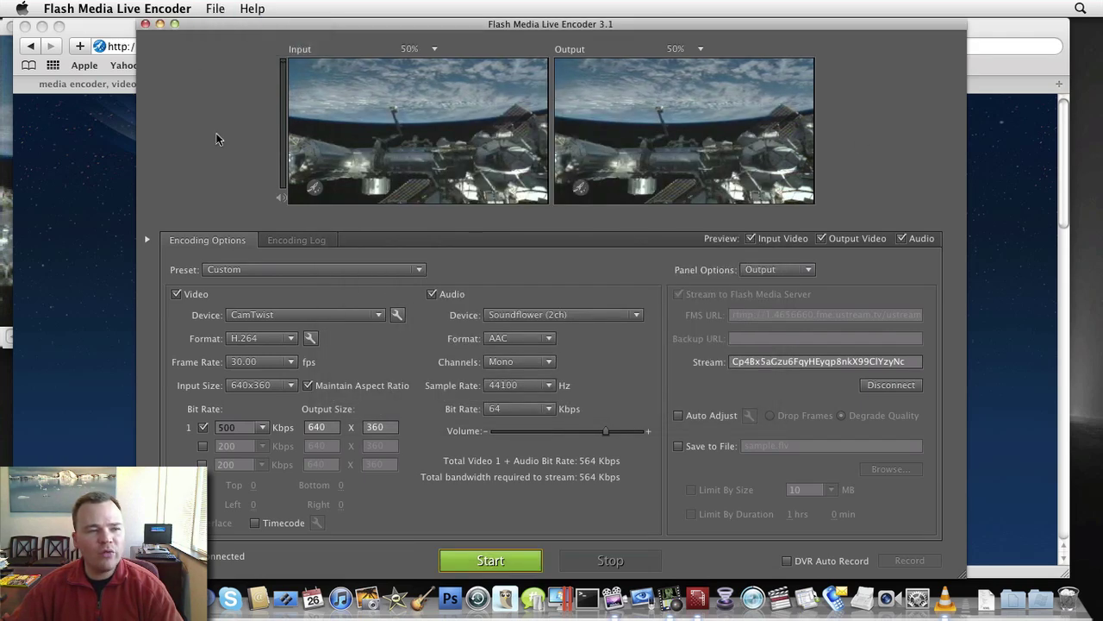